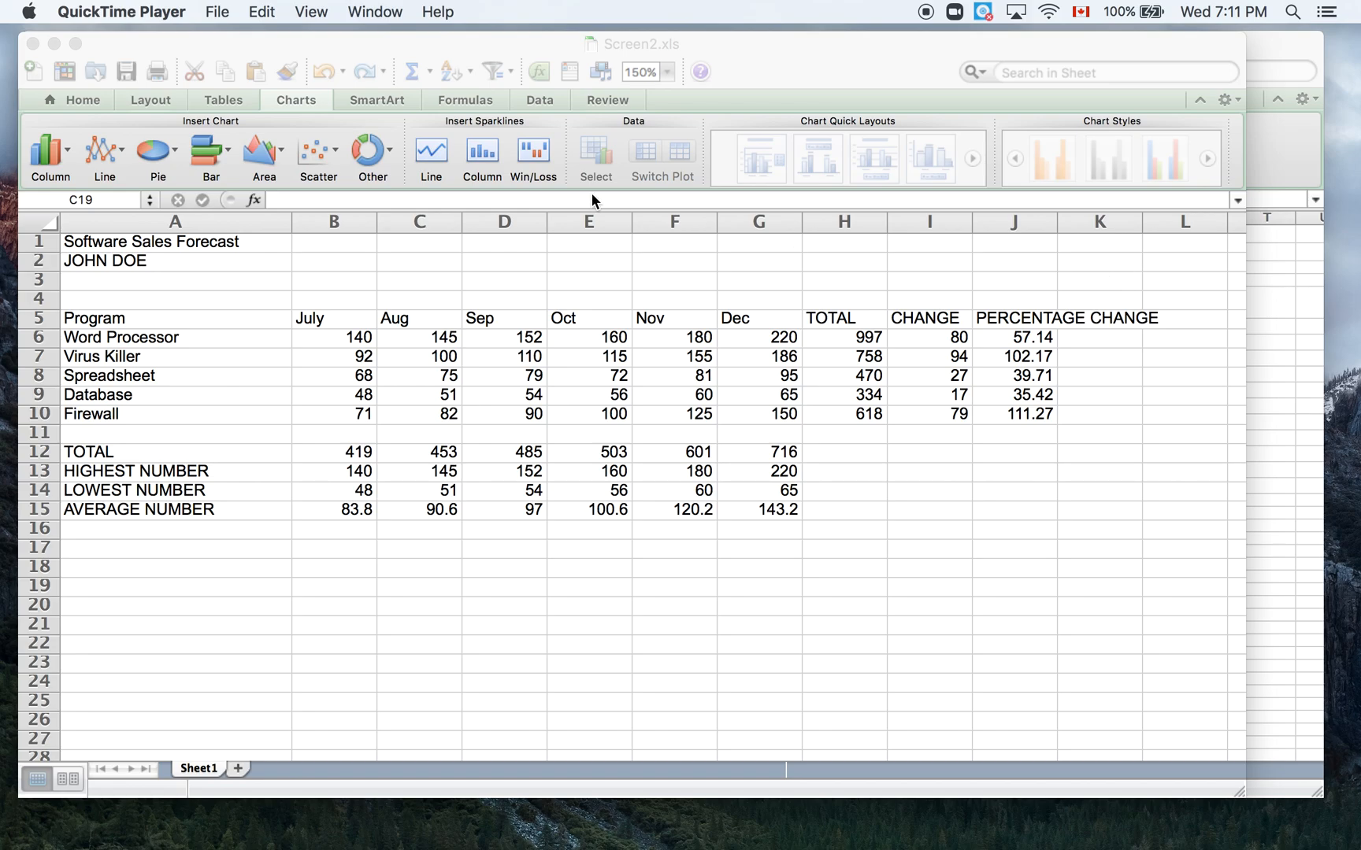
# Step: Merge and center the Software Sales Forecast title across cells A1 to K1
pyautogui.click(77, 244)
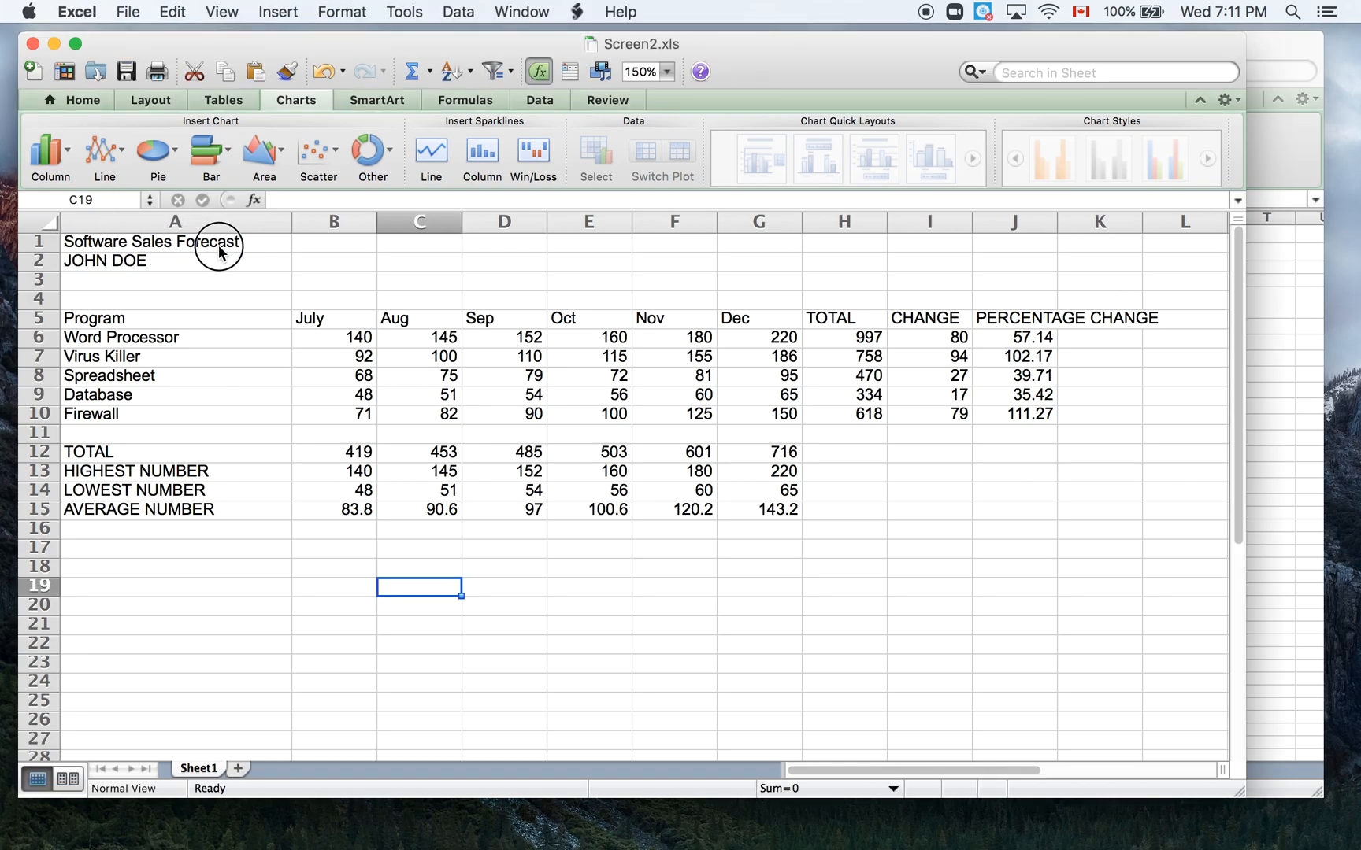
pyautogui.moveTo(100, 240); pyautogui.dragTo(1118, 250)
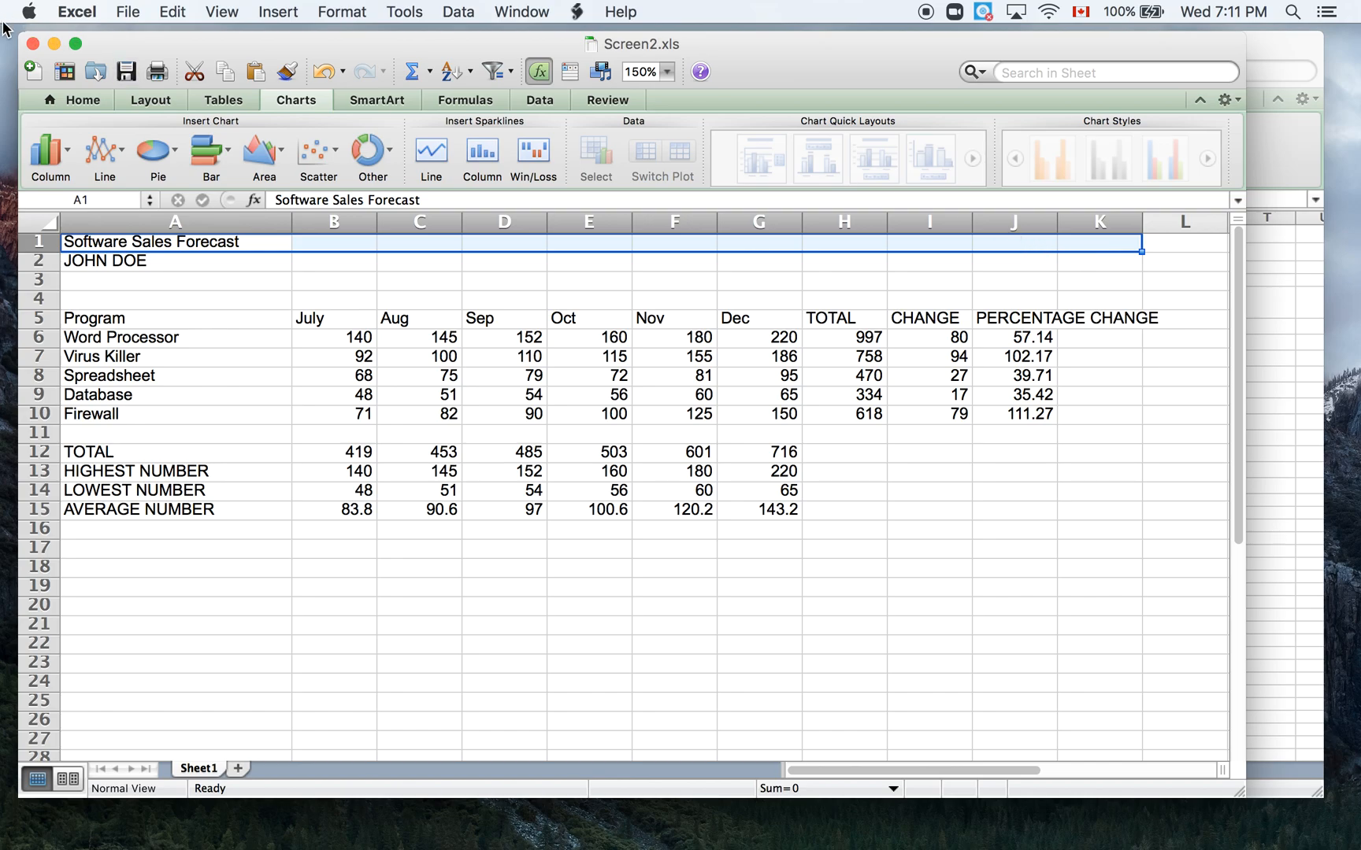
pyautogui.click(83, 100)
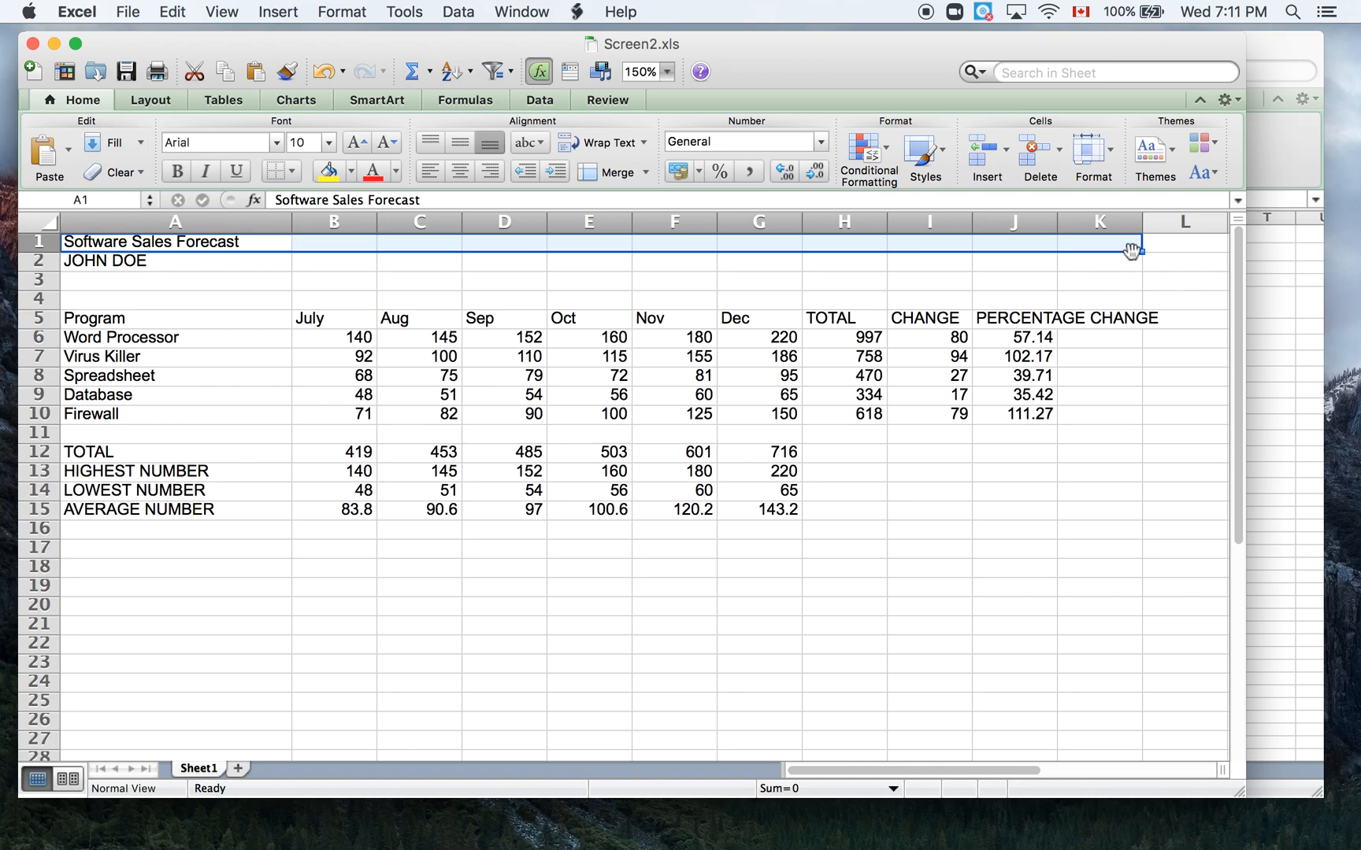
pyautogui.click(647, 173)
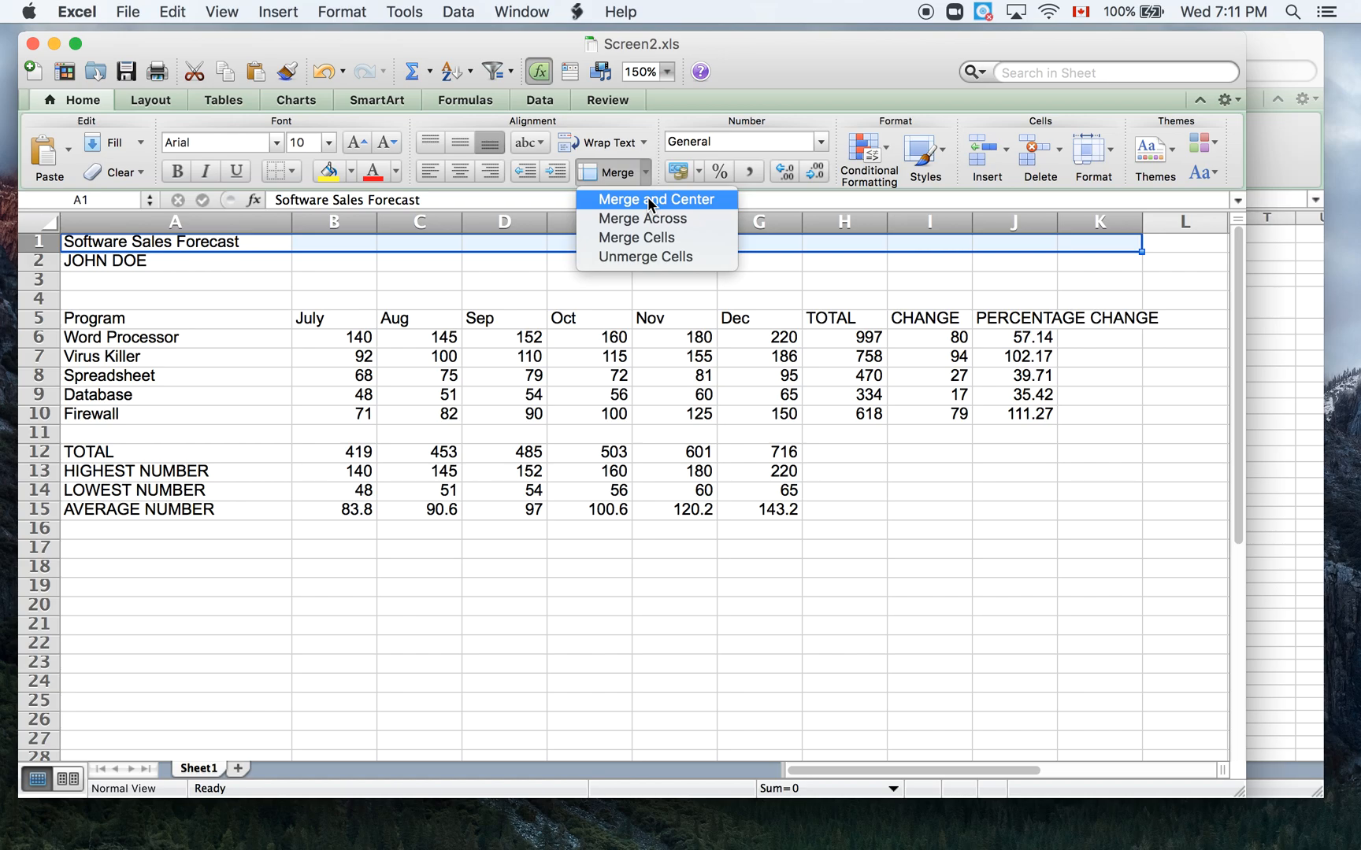
pyautogui.click(650, 203)
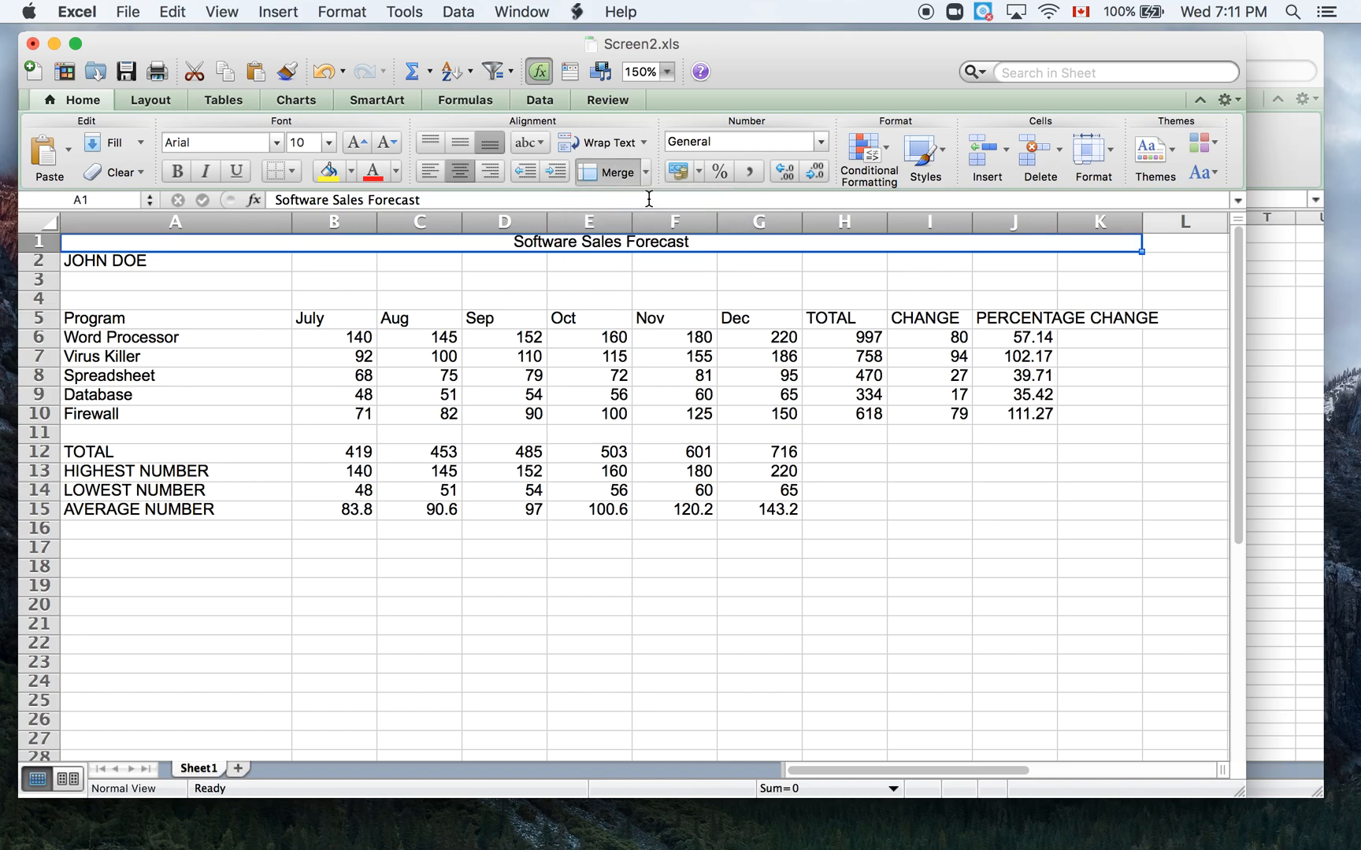
# Step: Merge and center the name line in row 2 across cells A2 to K2
pyautogui.click(81, 265)
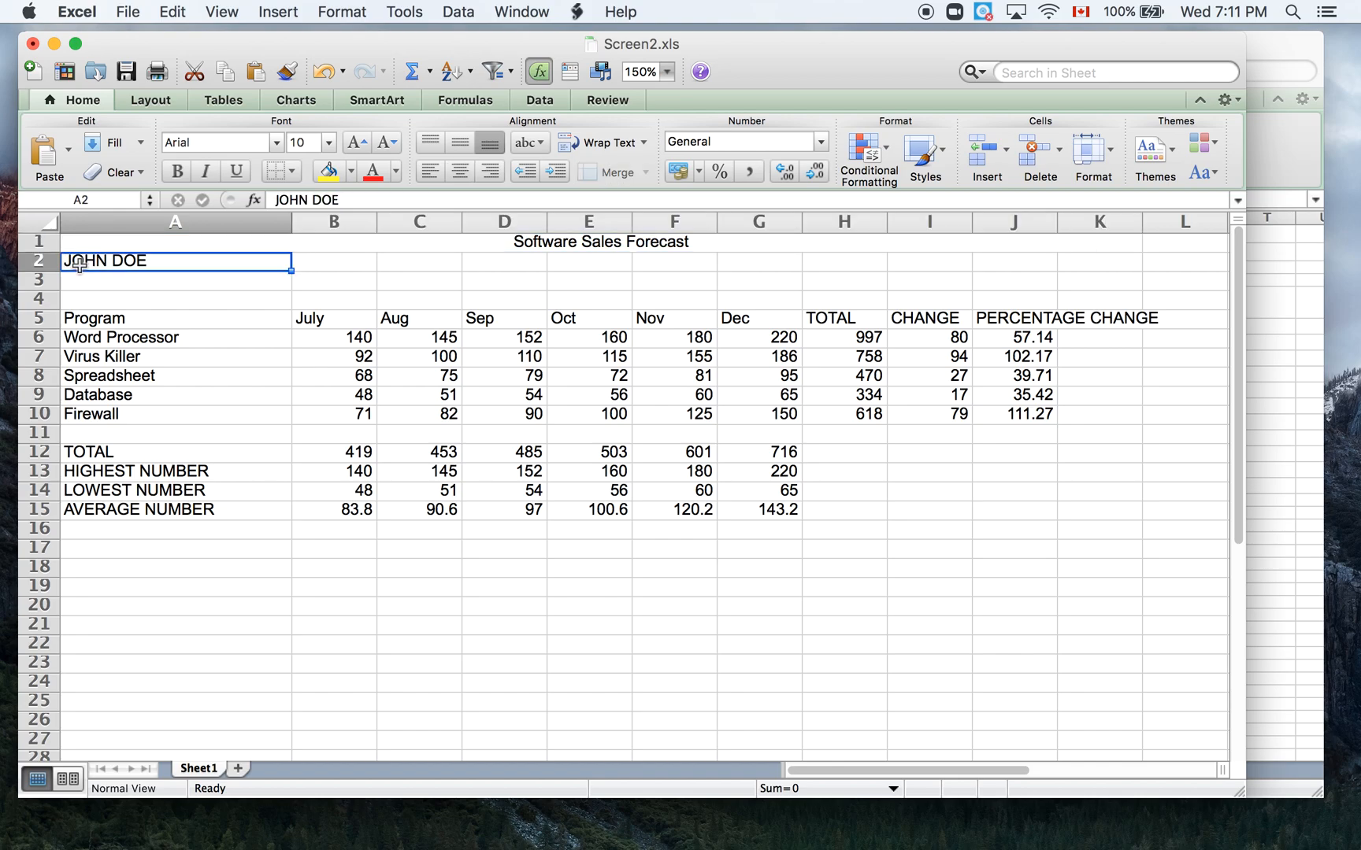
pyautogui.moveTo(84, 259); pyautogui.dragTo(1095, 266)
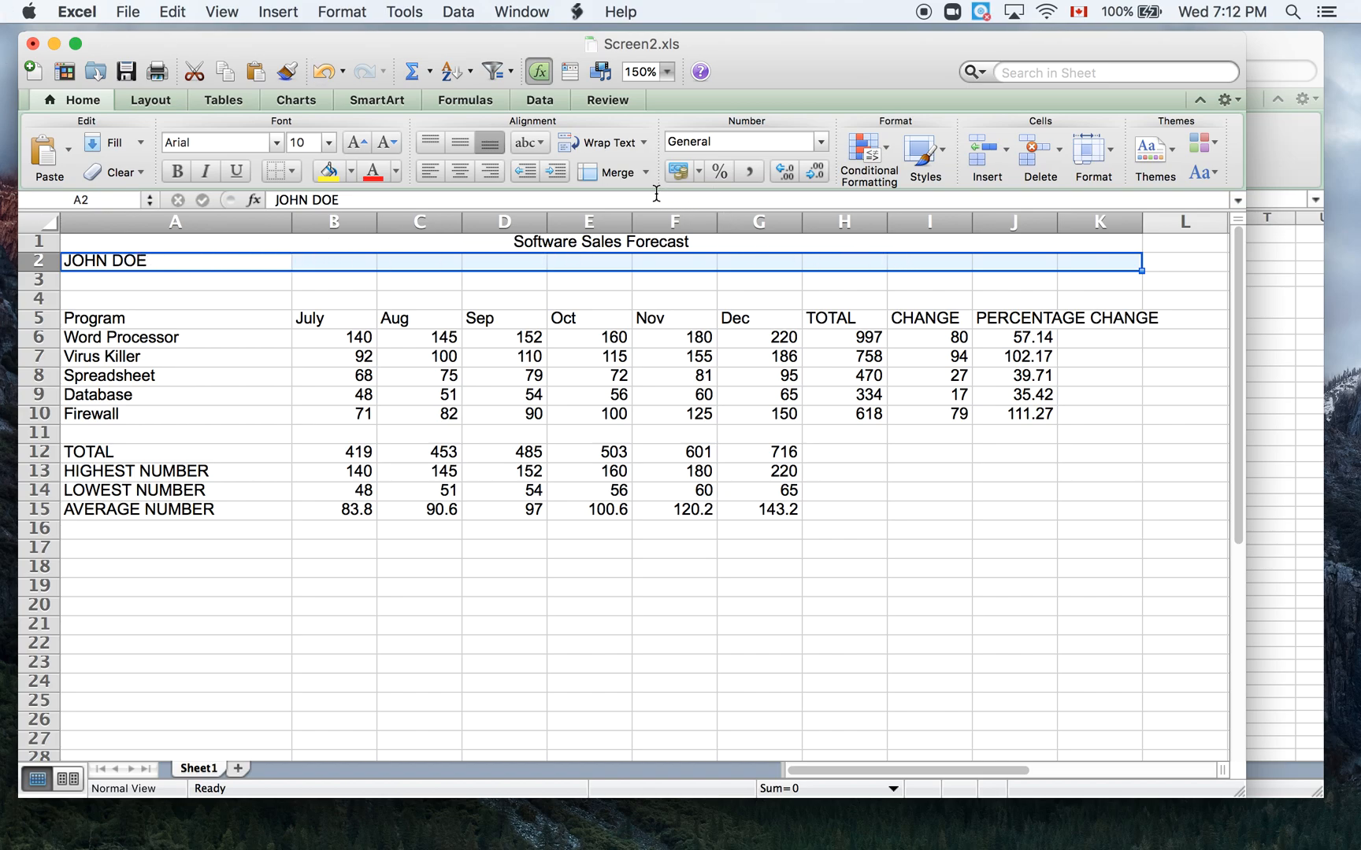
pyautogui.click(645, 173)
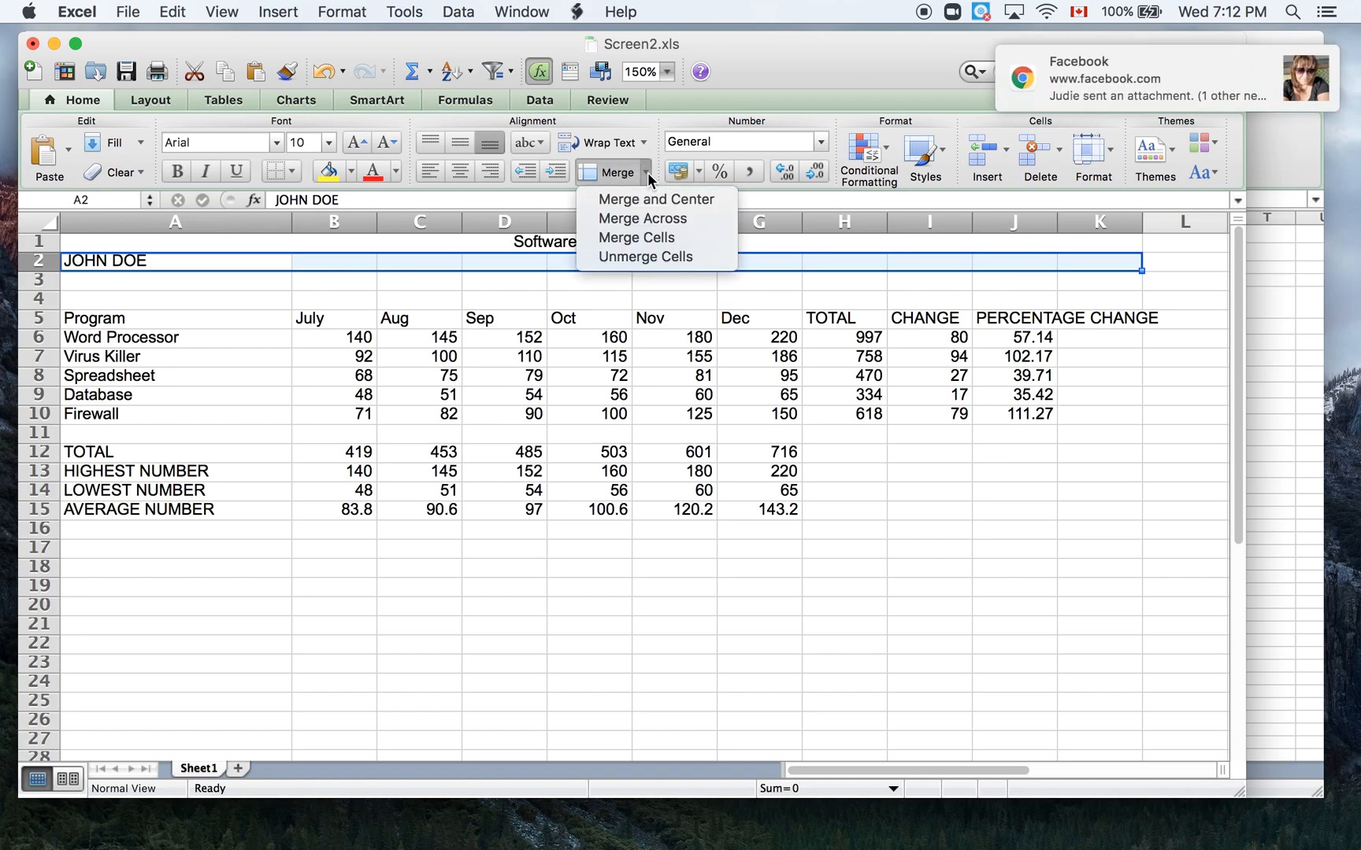
pyautogui.click(655, 200)
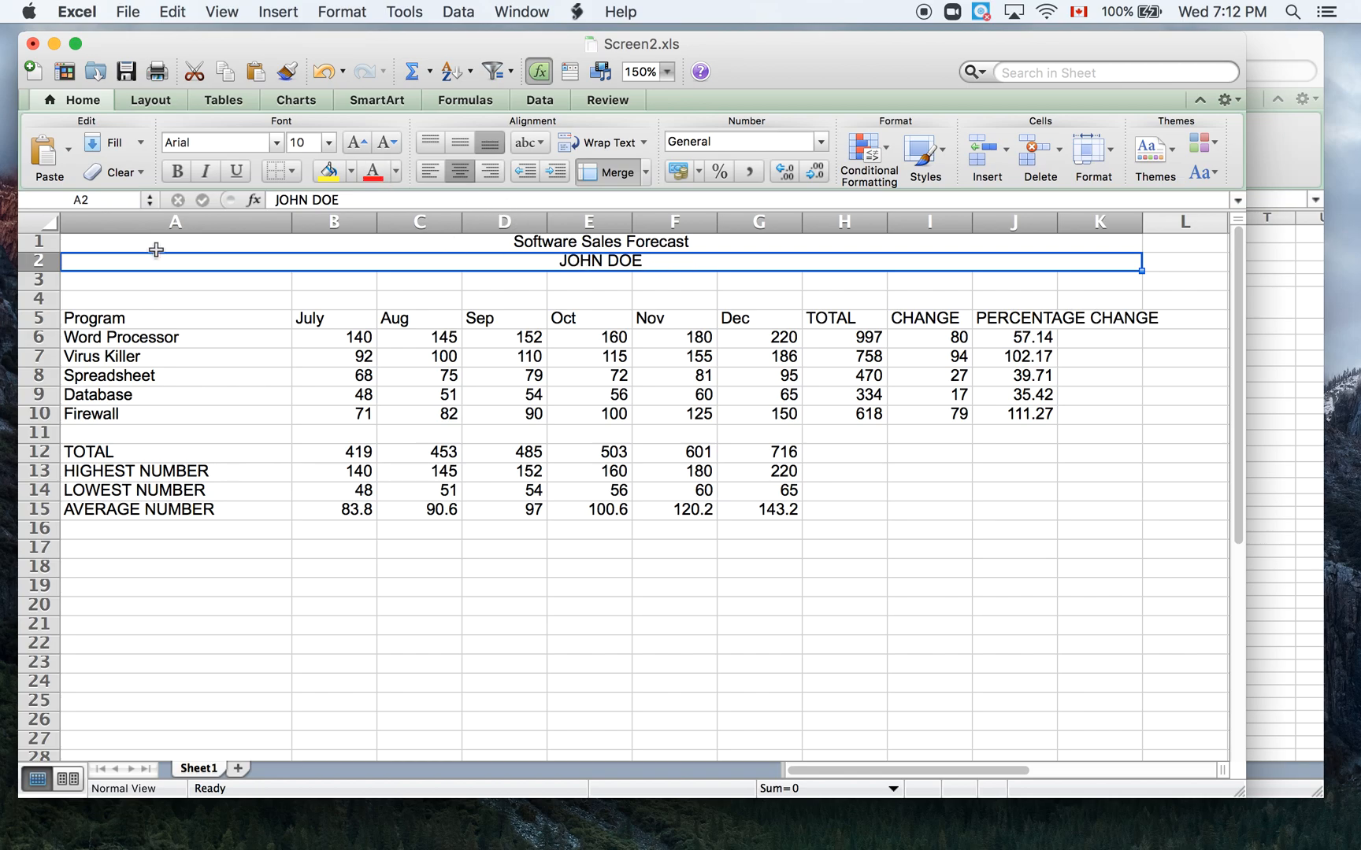
# Step: Set the font size of the two merged heading rows to 14
pyautogui.moveTo(144, 240); pyautogui.dragTo(147, 258)
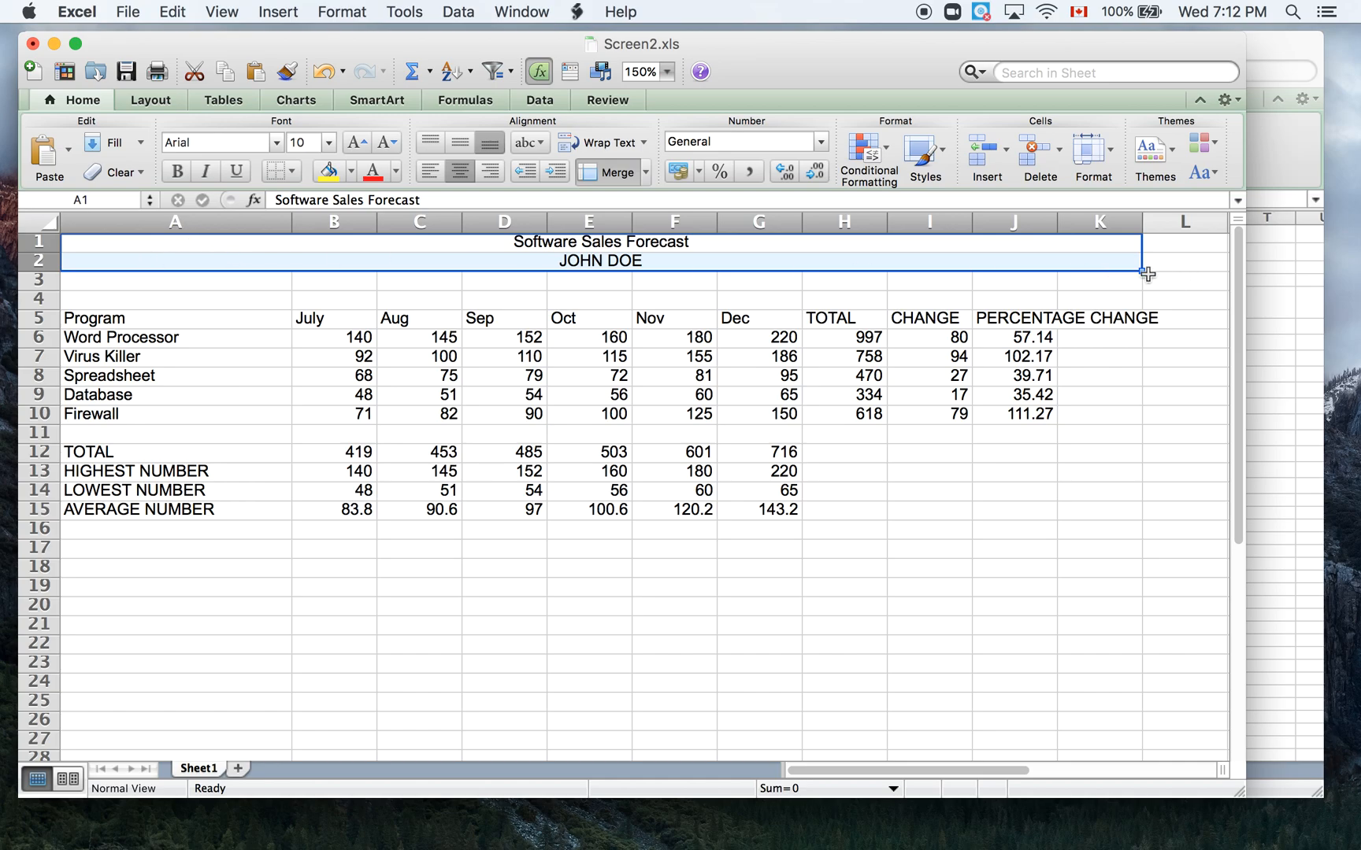
pyautogui.click(329, 144)
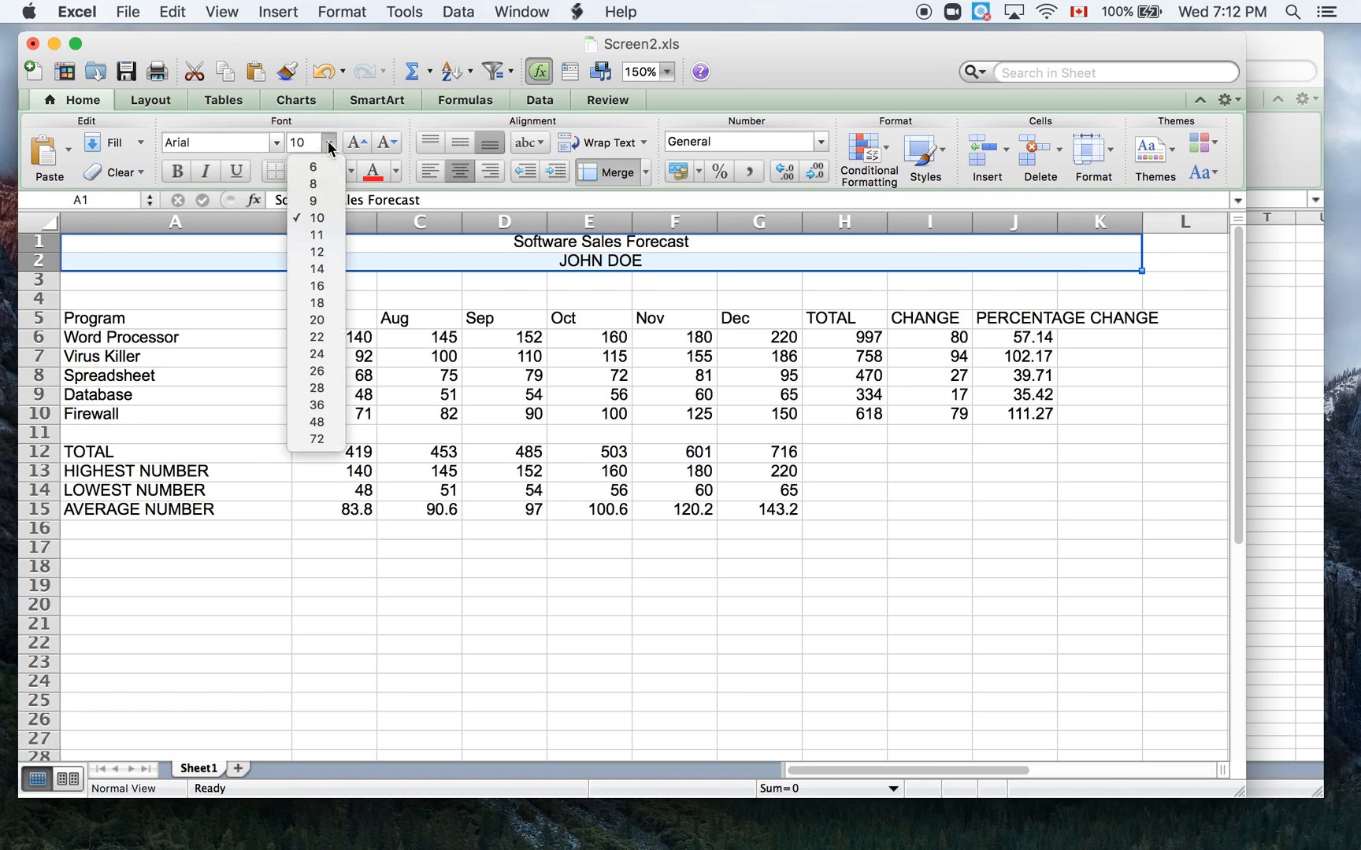
pyautogui.click(315, 270)
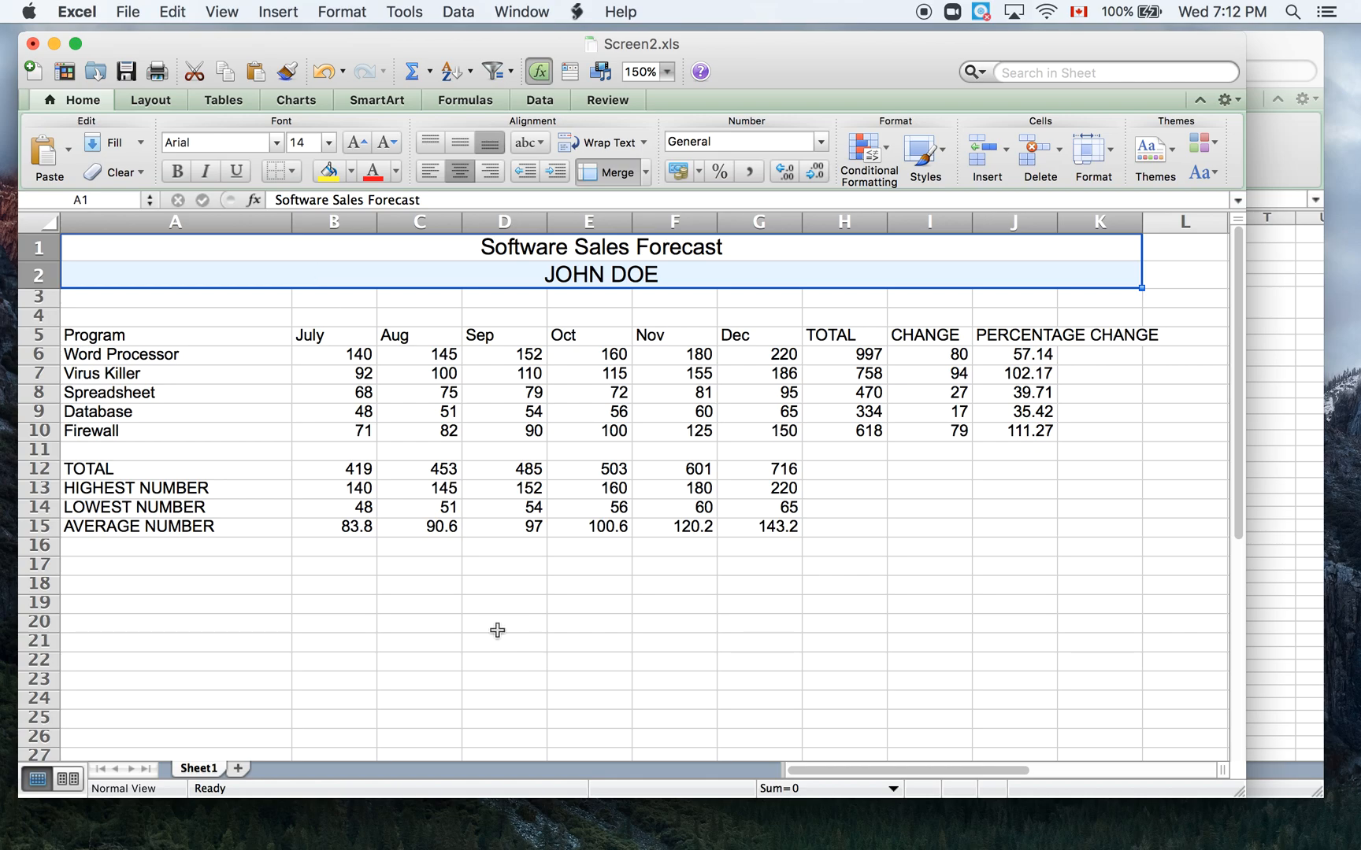
# Step: Make the table range A5:K15 bold and set its font size to 12
pyautogui.moveTo(74, 332); pyautogui.dragTo(1139, 522)
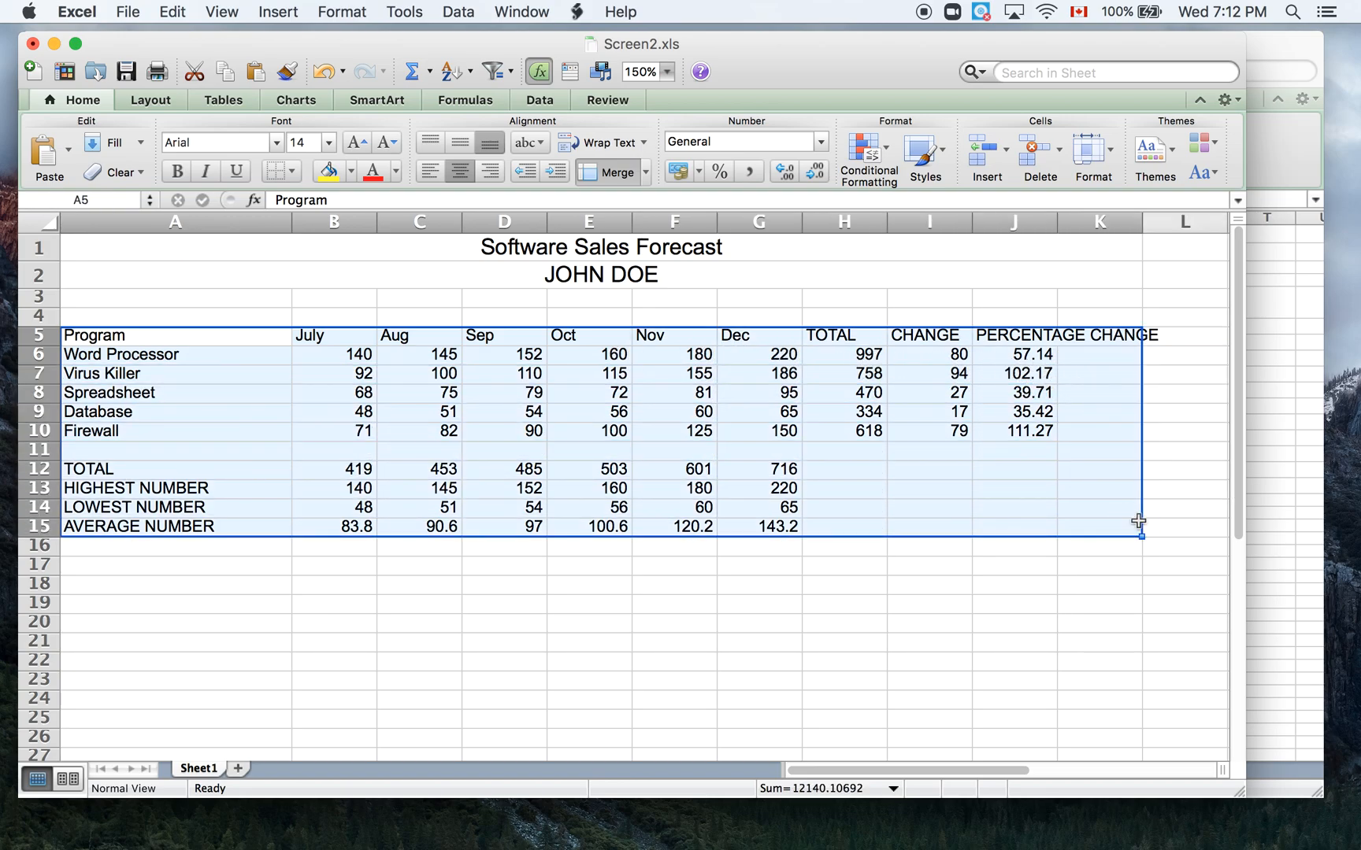
pyautogui.click(176, 173)
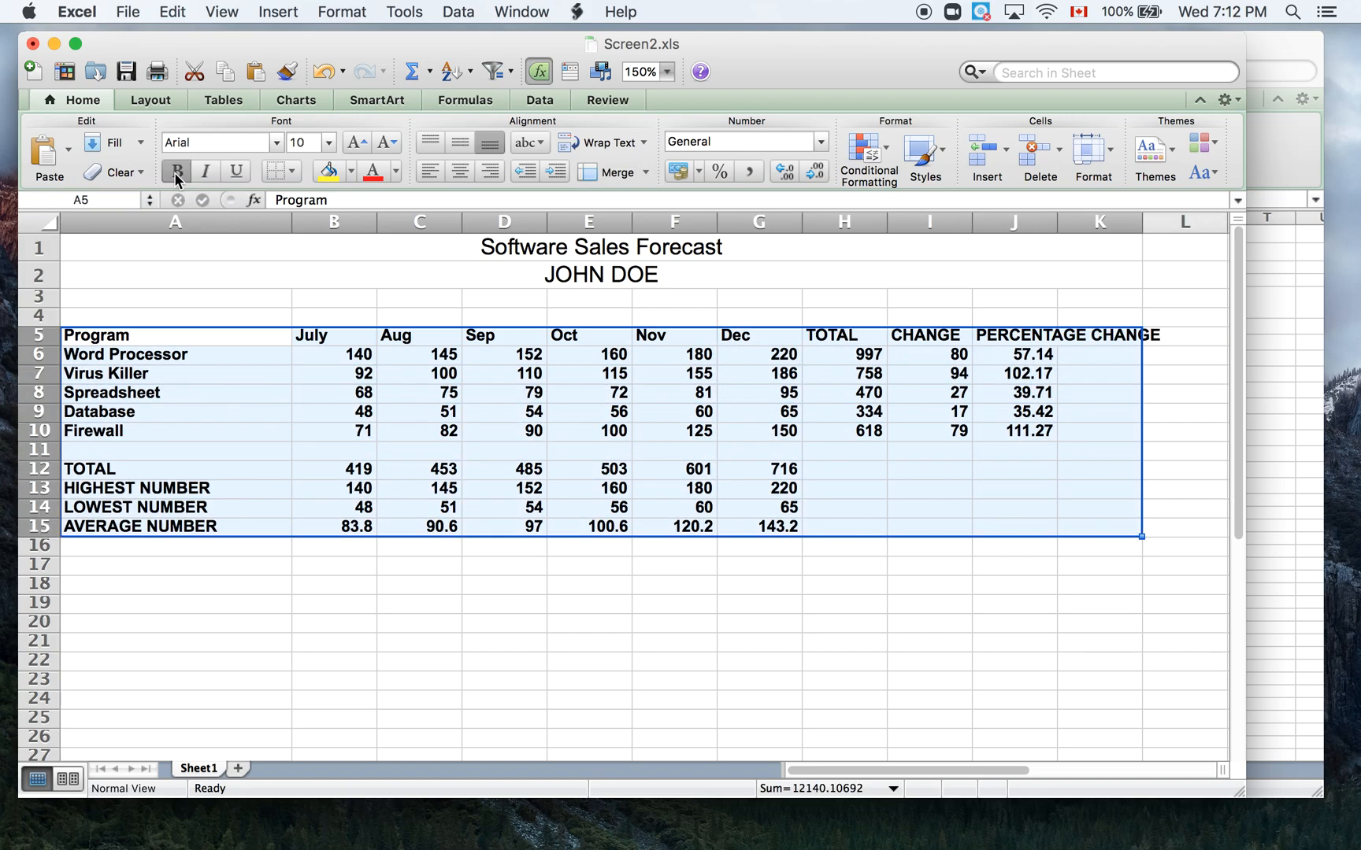
pyautogui.click(329, 149)
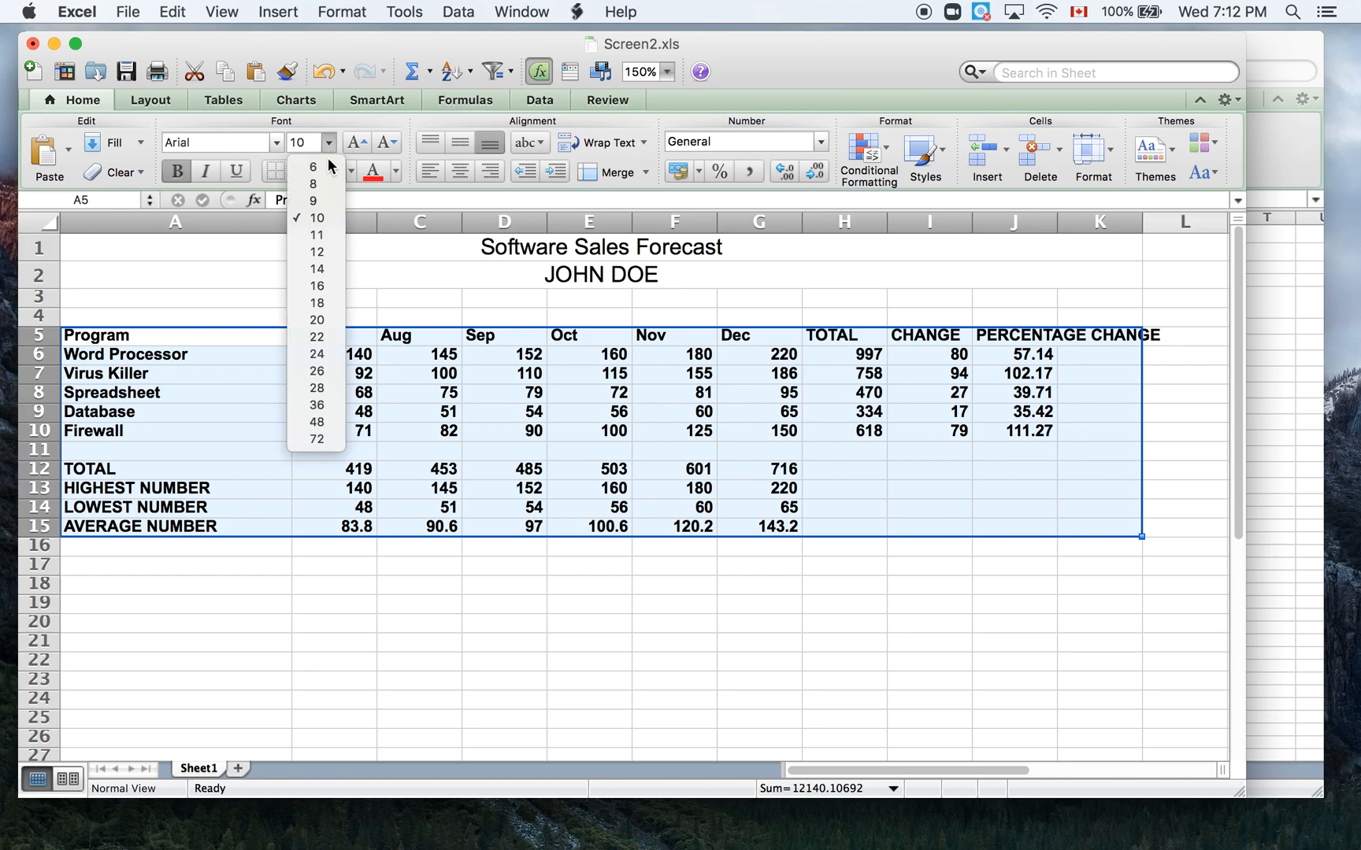
pyautogui.click(322, 250)
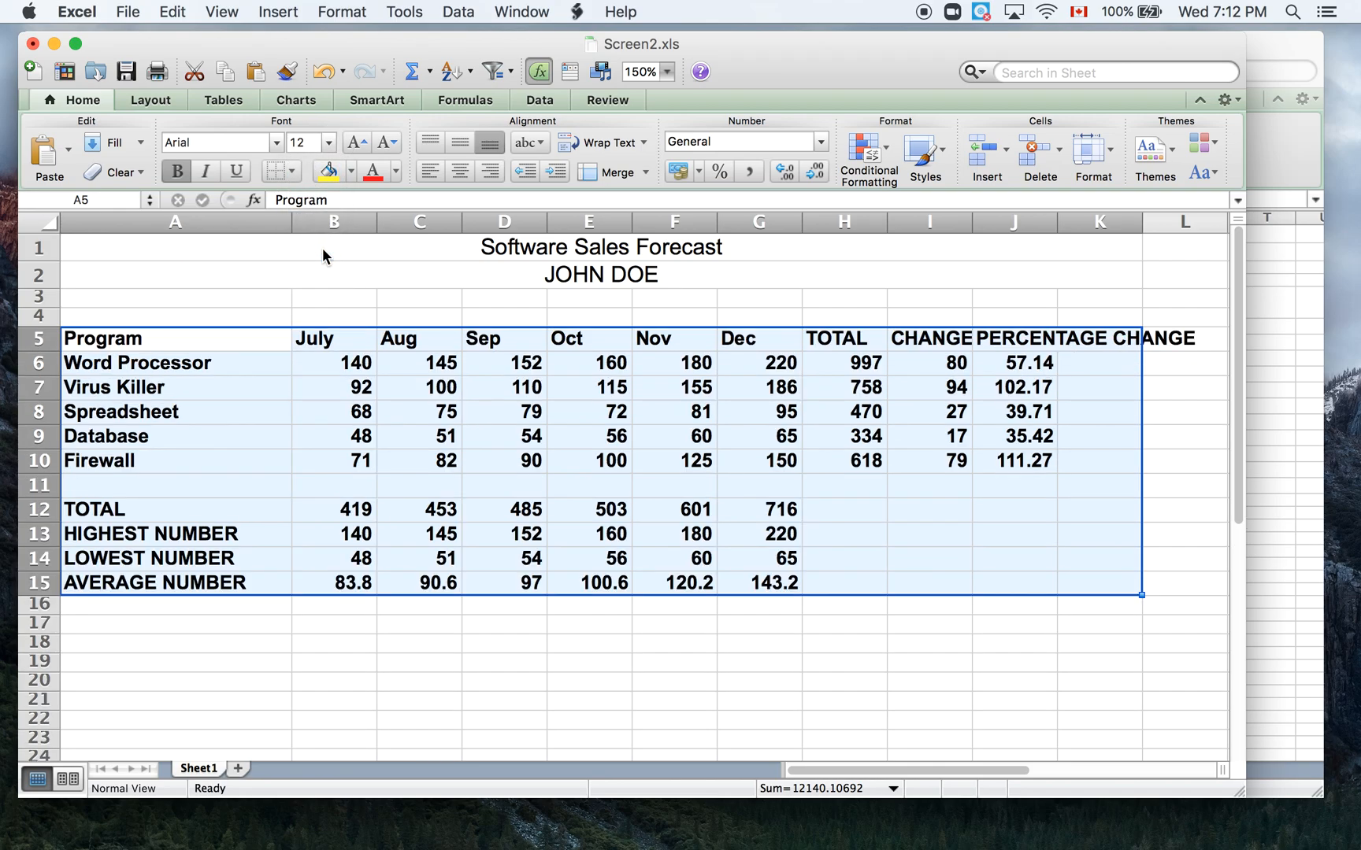
pyautogui.click(359, 270)
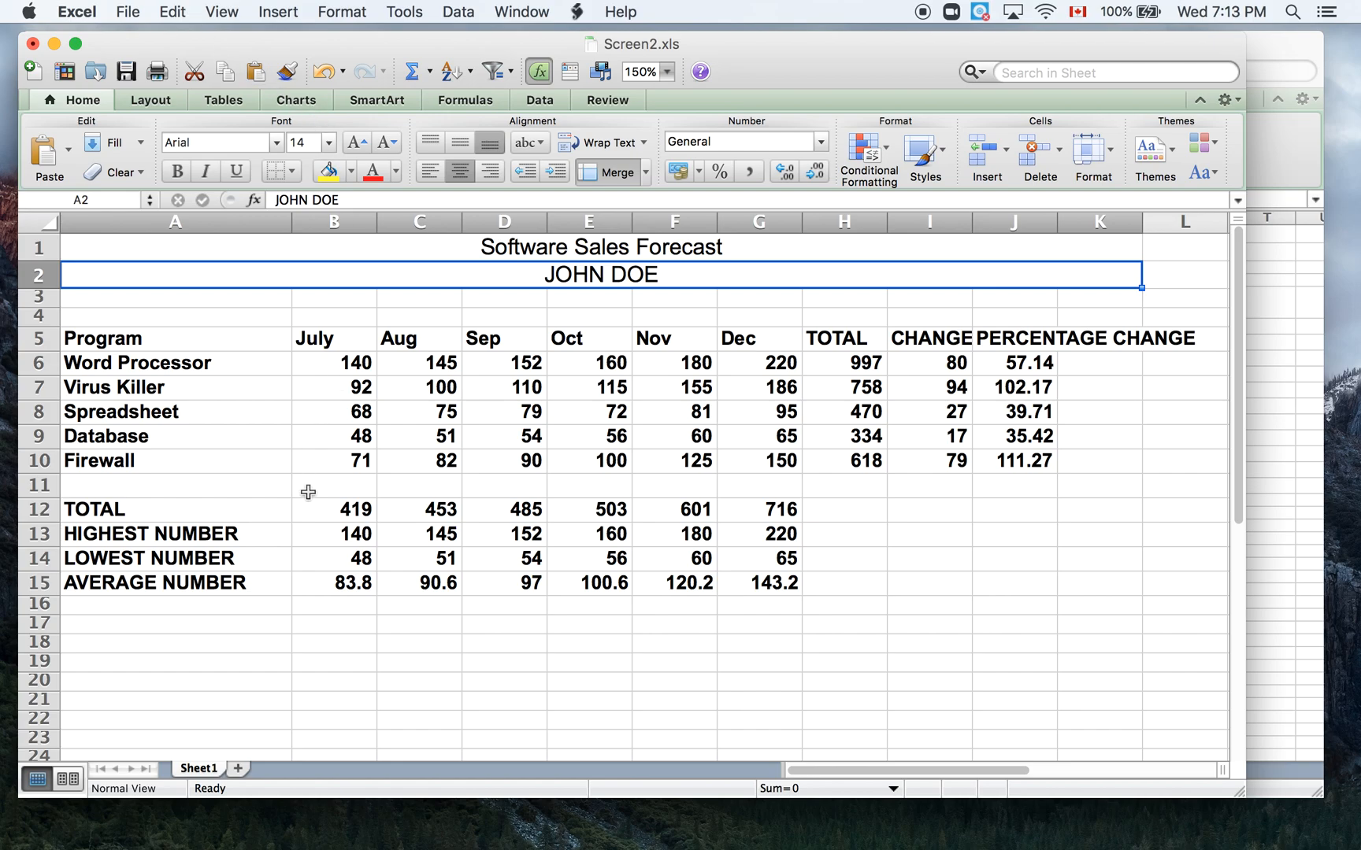
pyautogui.click(286, 654)
# Step: Give the two merged heading rows a standard blue fill and standard yellow text
pyautogui.moveTo(114, 252); pyautogui.dragTo(141, 274)
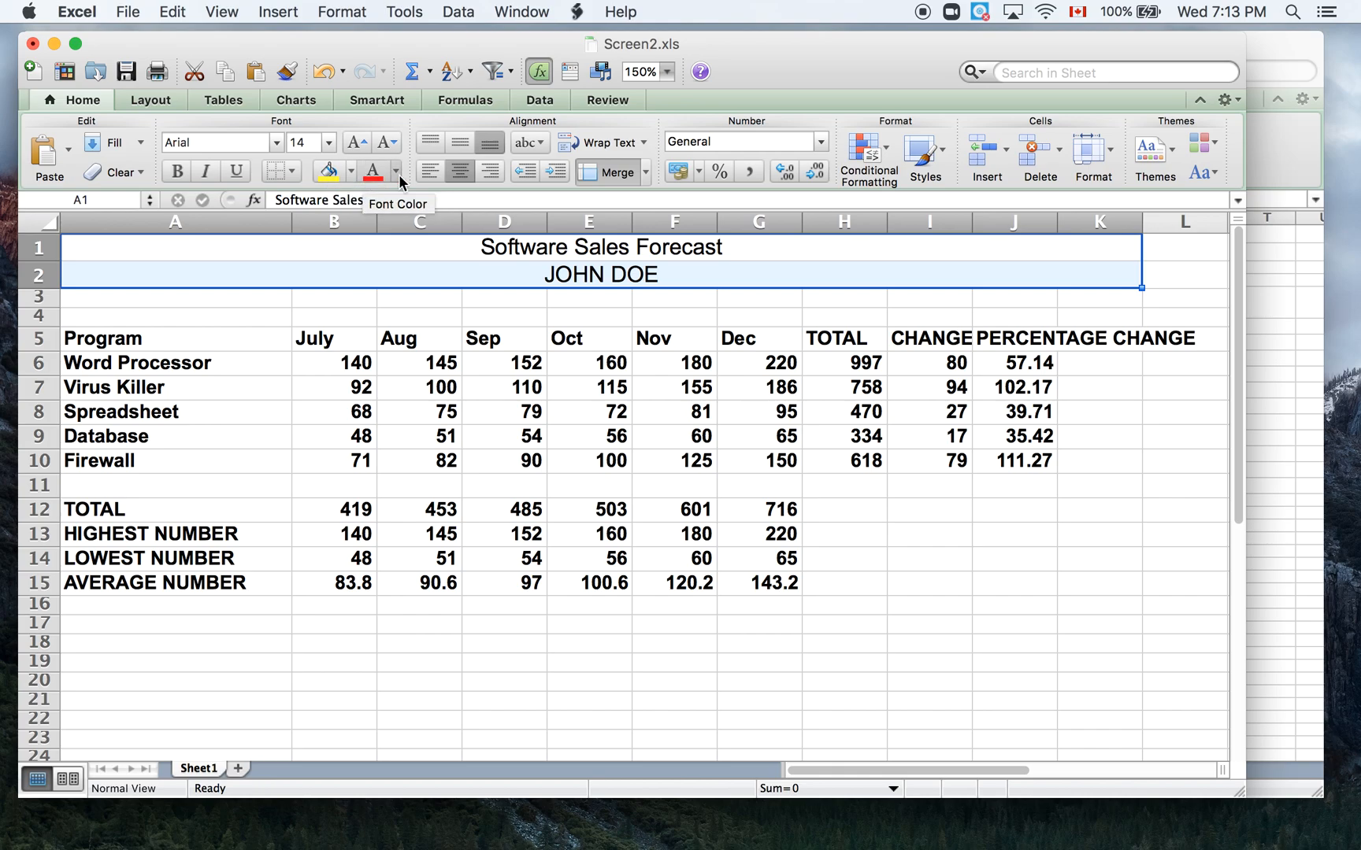
pyautogui.click(352, 173)
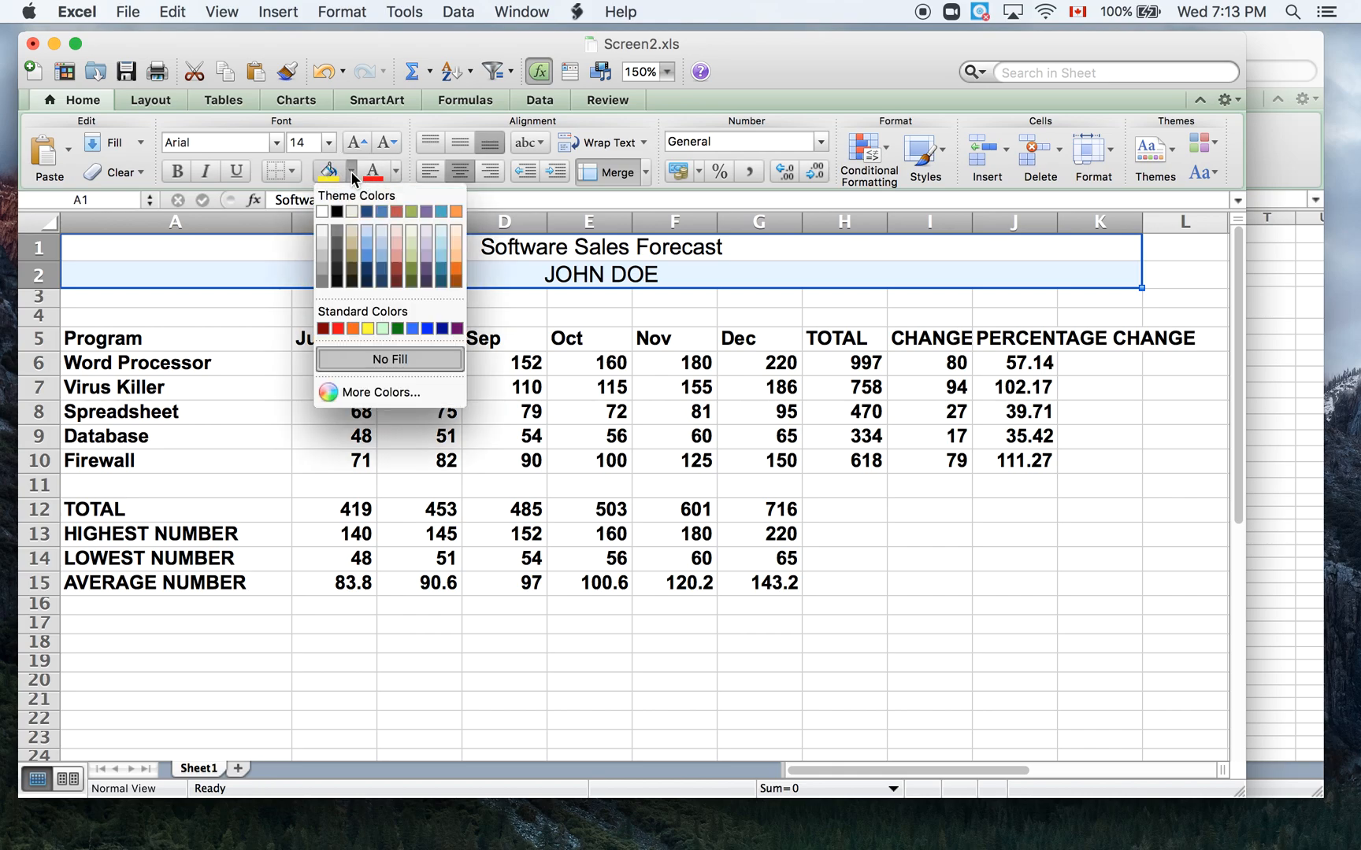
pyautogui.click(428, 328)
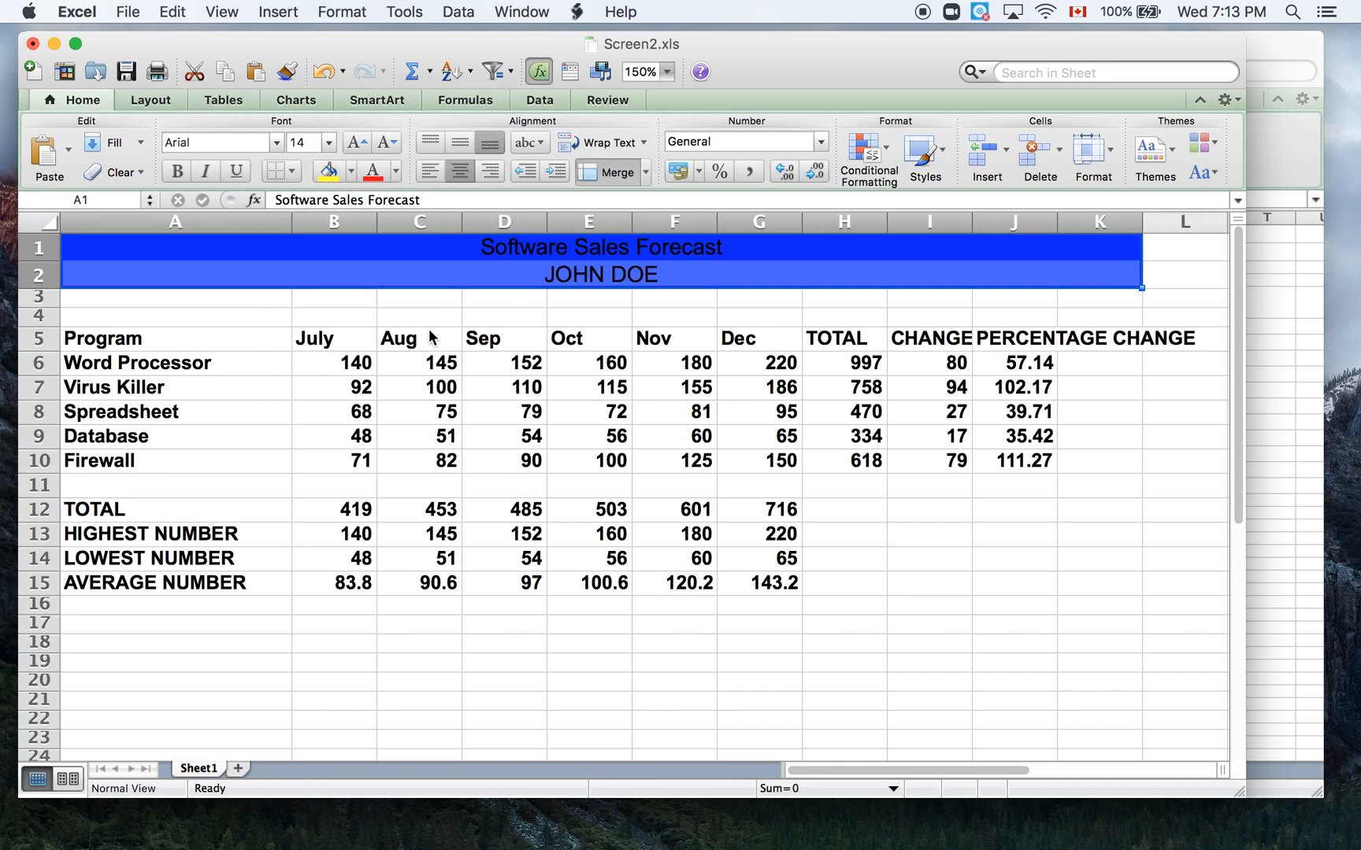
pyautogui.click(397, 173)
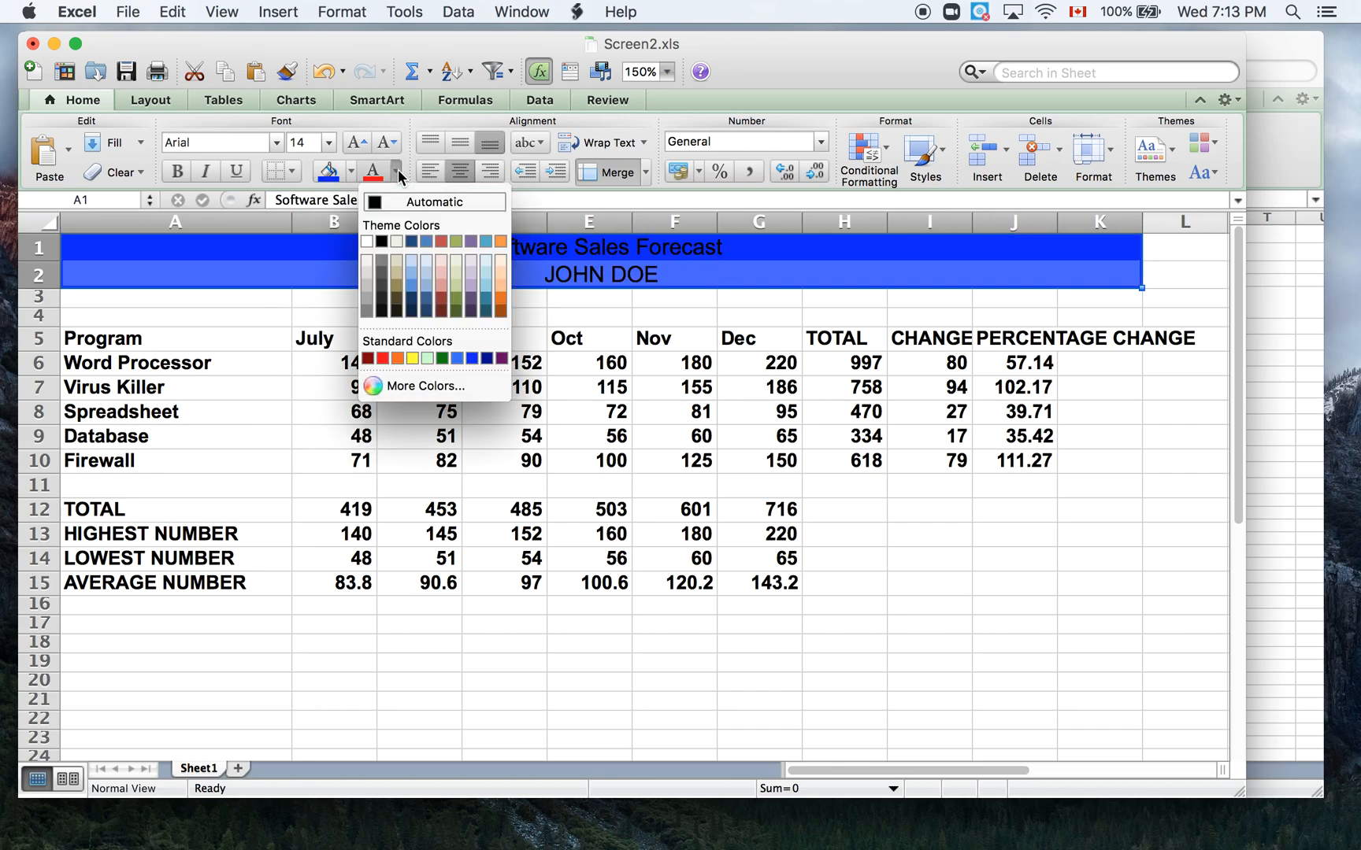
pyautogui.click(411, 359)
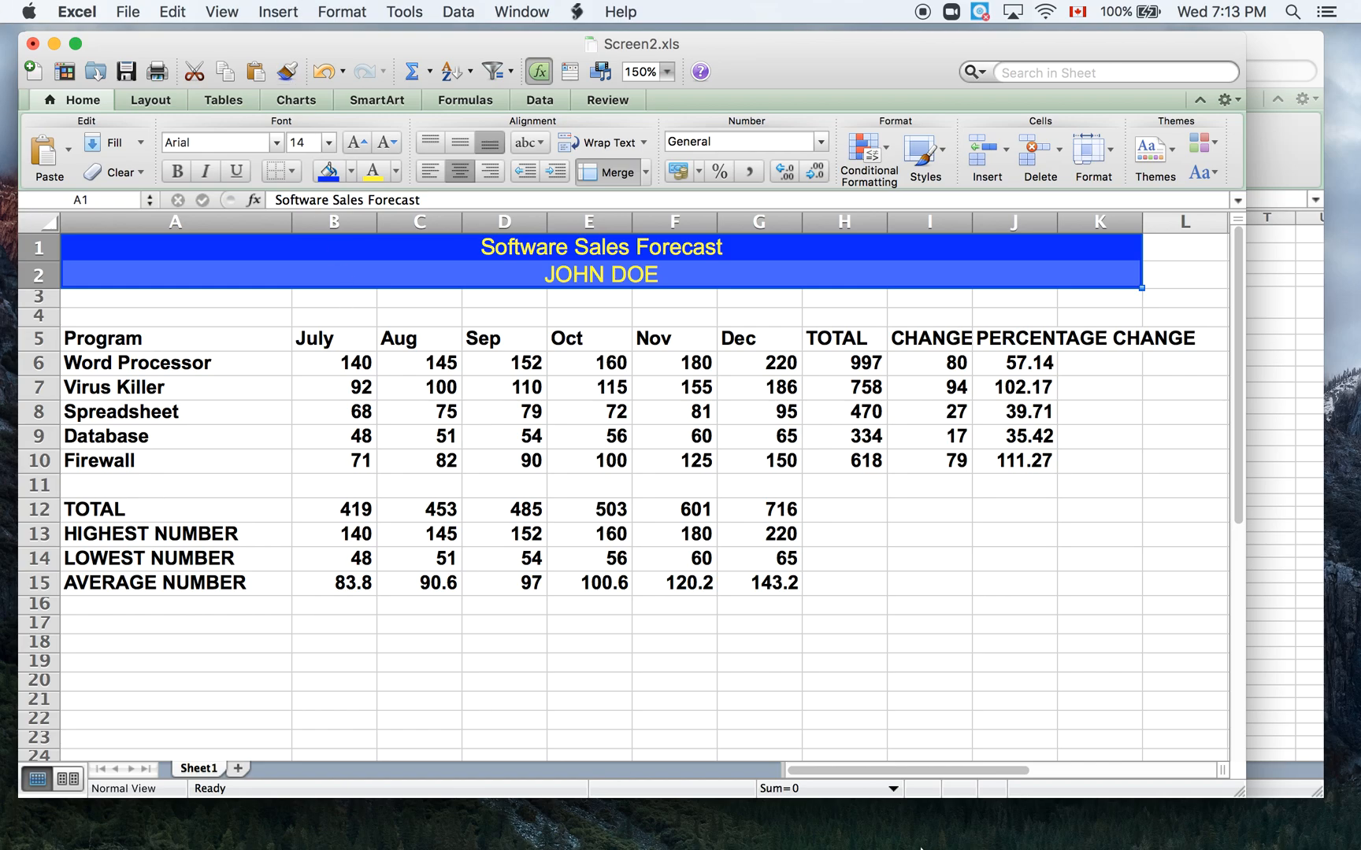
pyautogui.click(1017, 629)
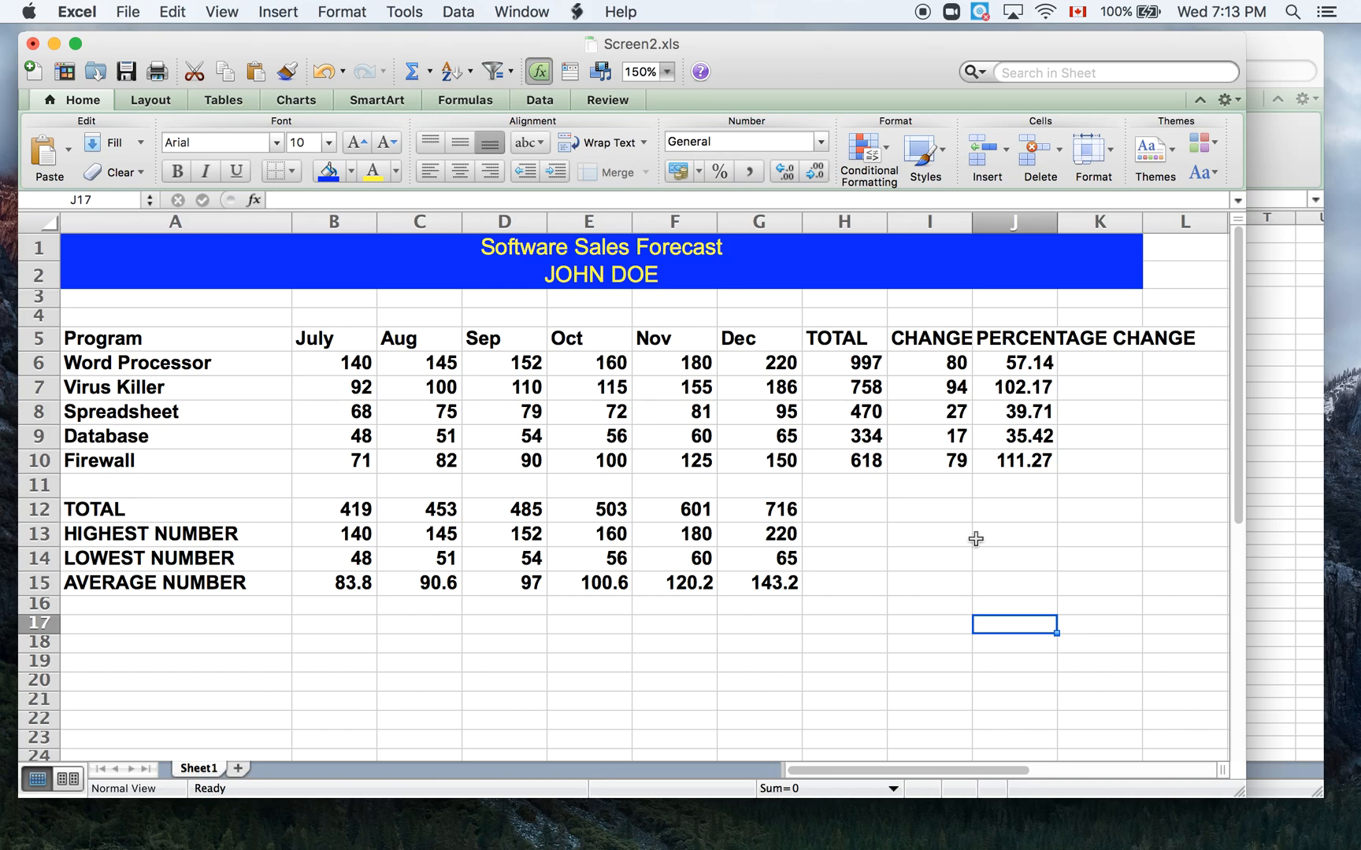
# Step: Change the font of the two merged heading rows to Arial Unicode MS
pyautogui.moveTo(99, 250); pyautogui.dragTo(167, 271)
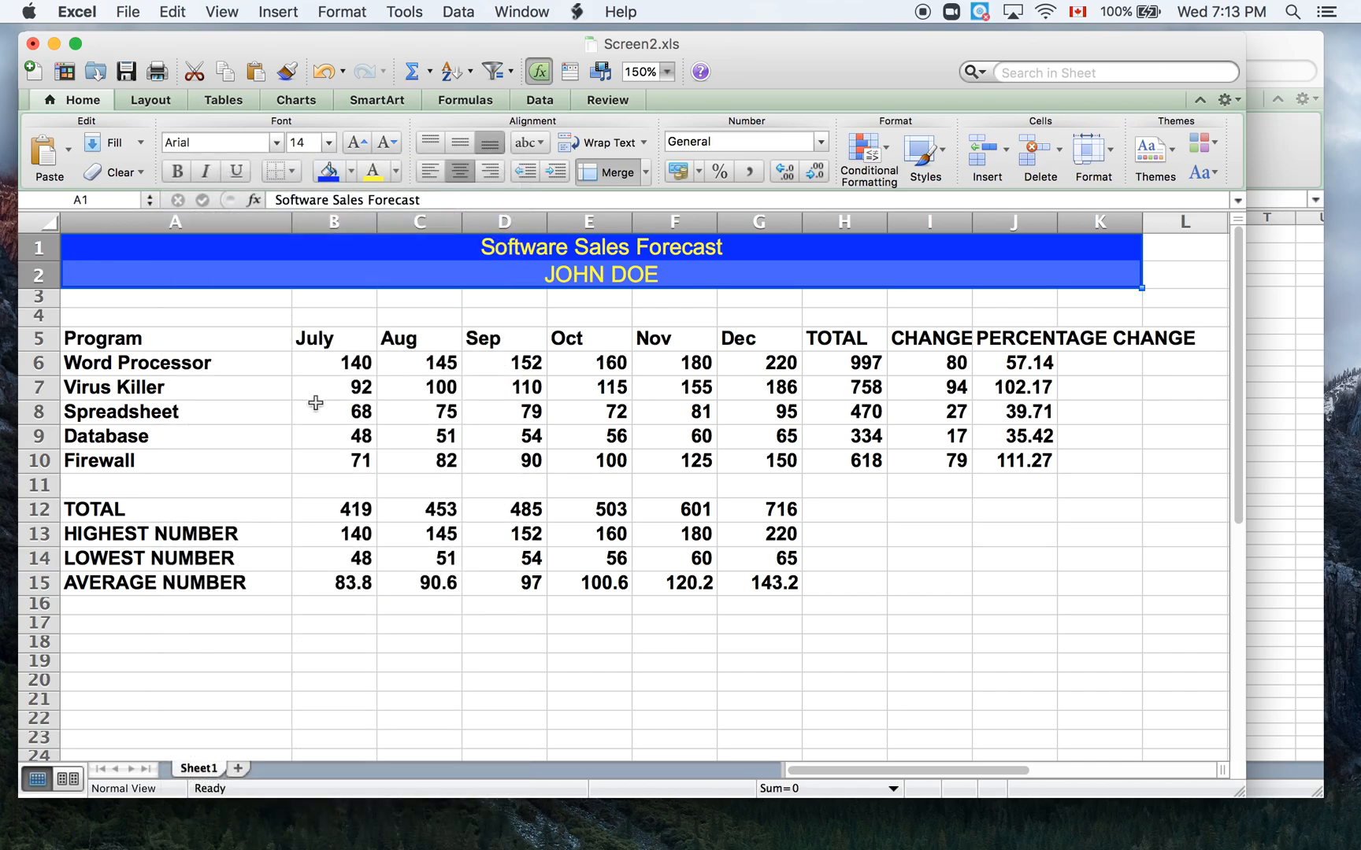
pyautogui.click(276, 143)
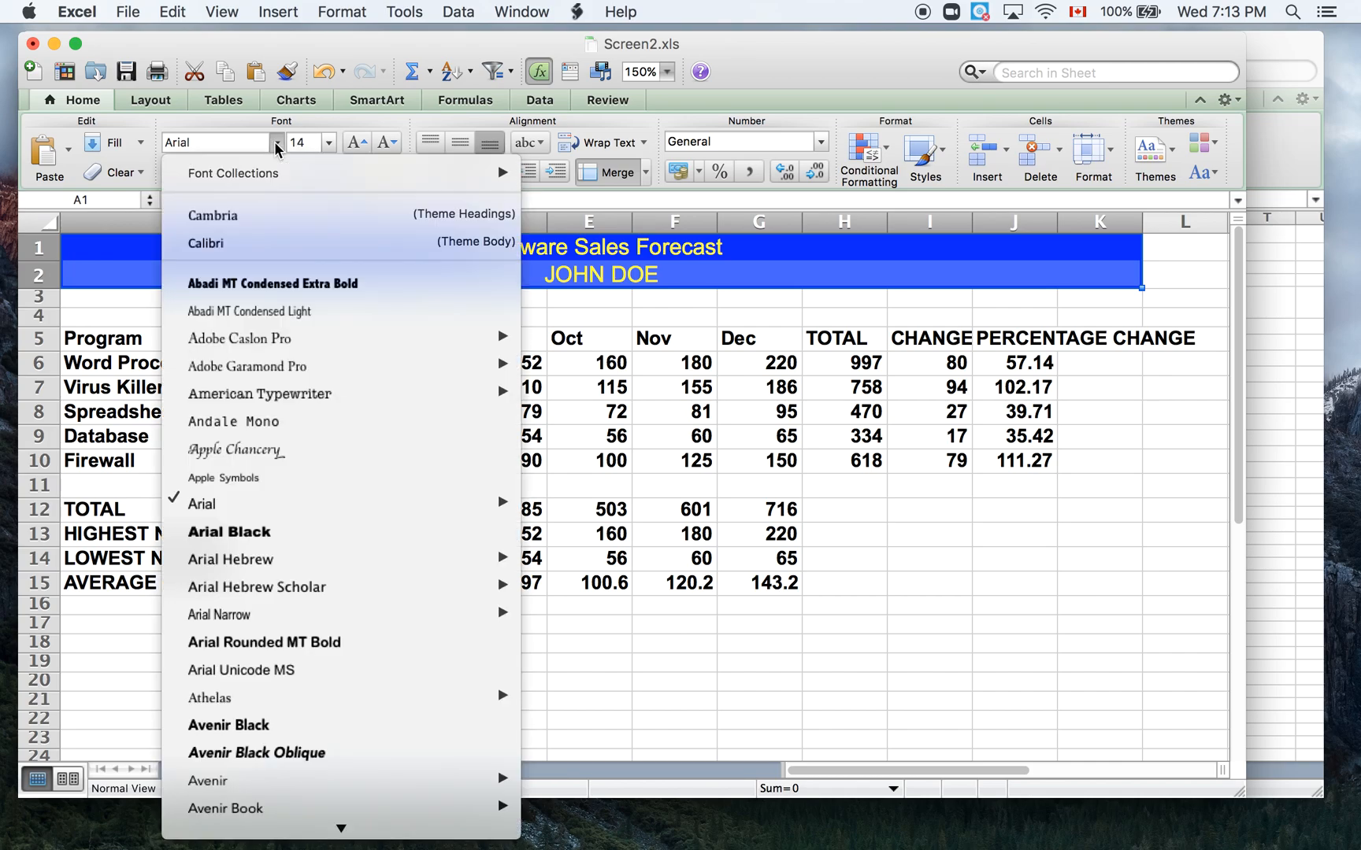
pyautogui.moveTo(304, 600)
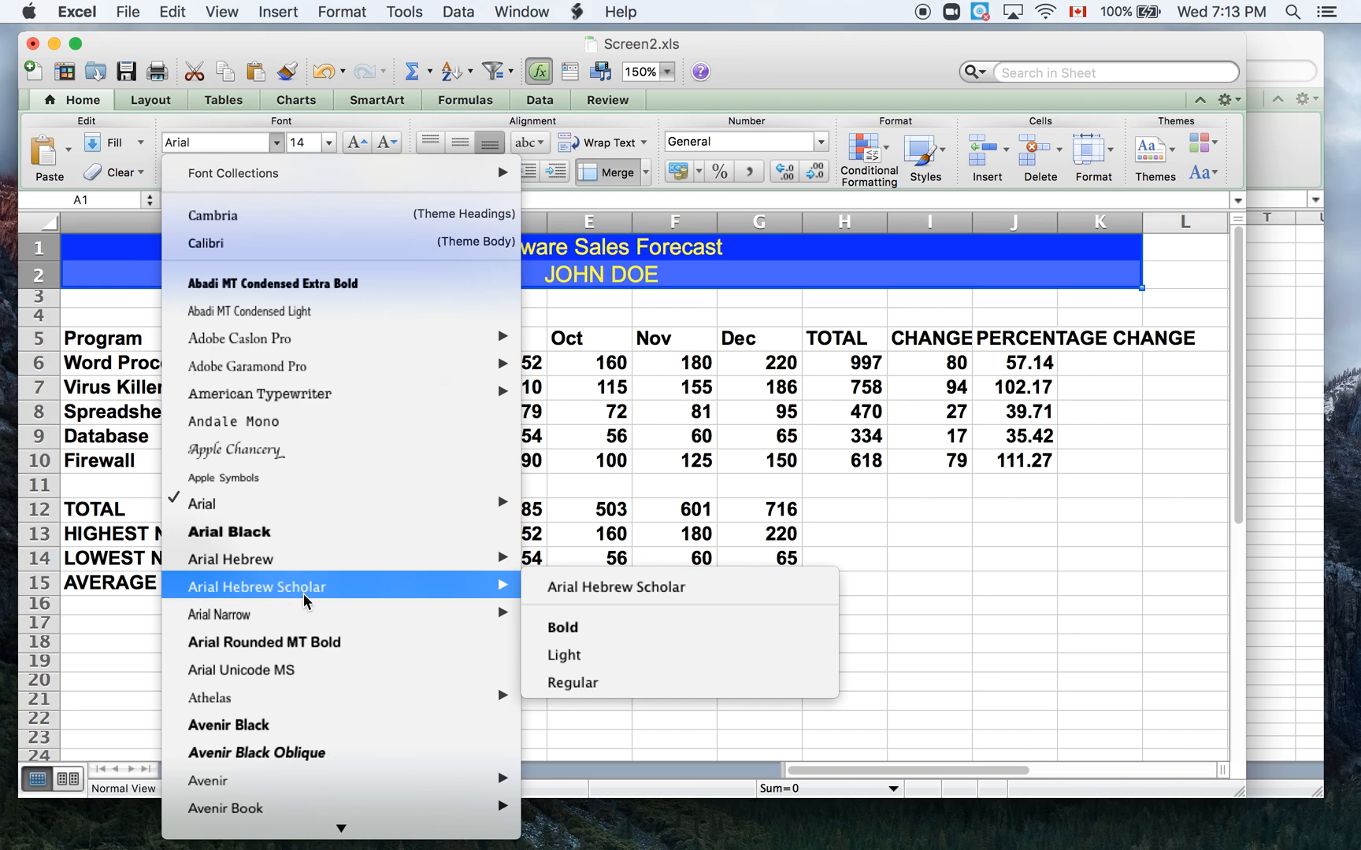
pyautogui.click(243, 670)
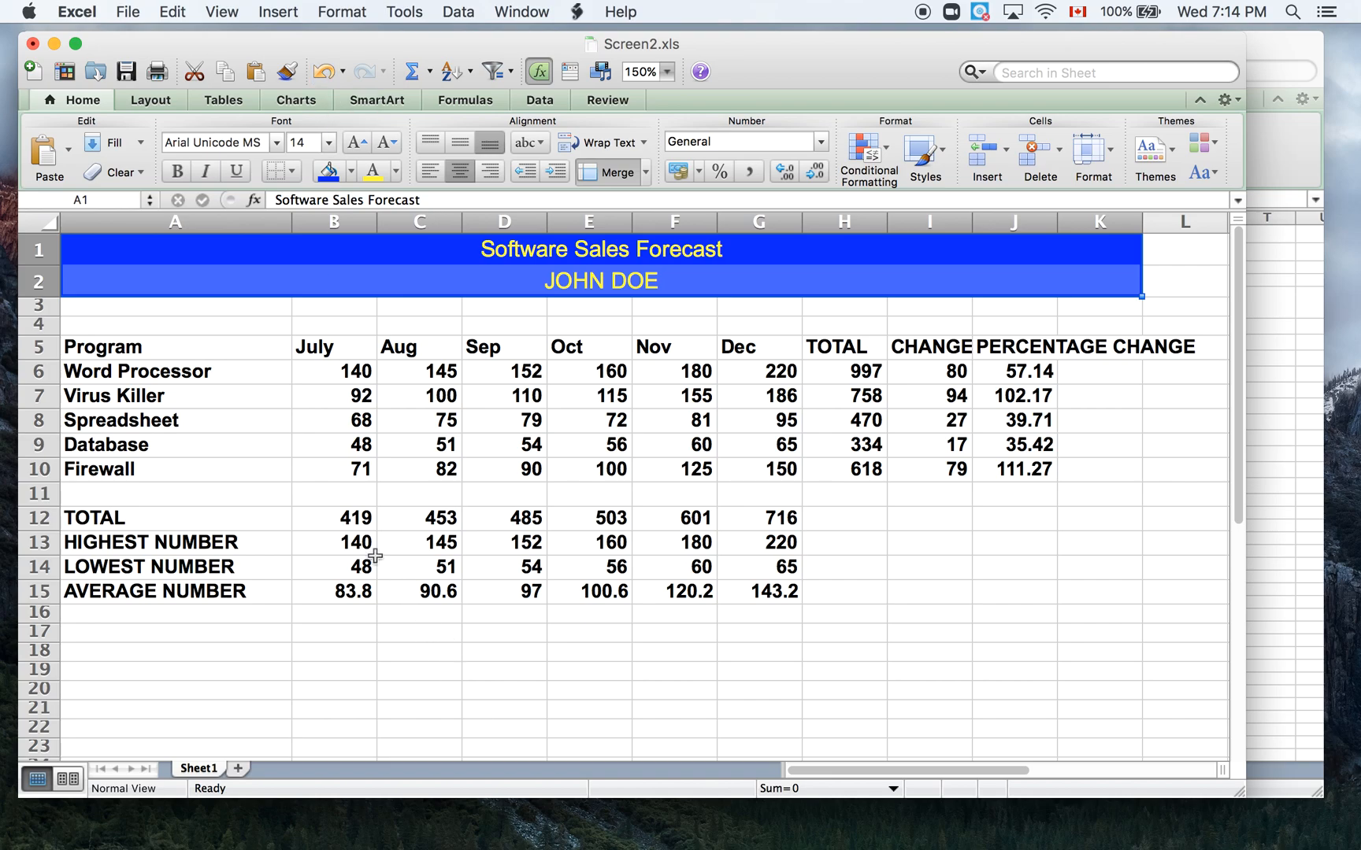
# Step: Fill the monthly sales figures and their totals, B6:H10, with the standard light green
pyautogui.moveTo(336, 372); pyautogui.dragTo(857, 471)
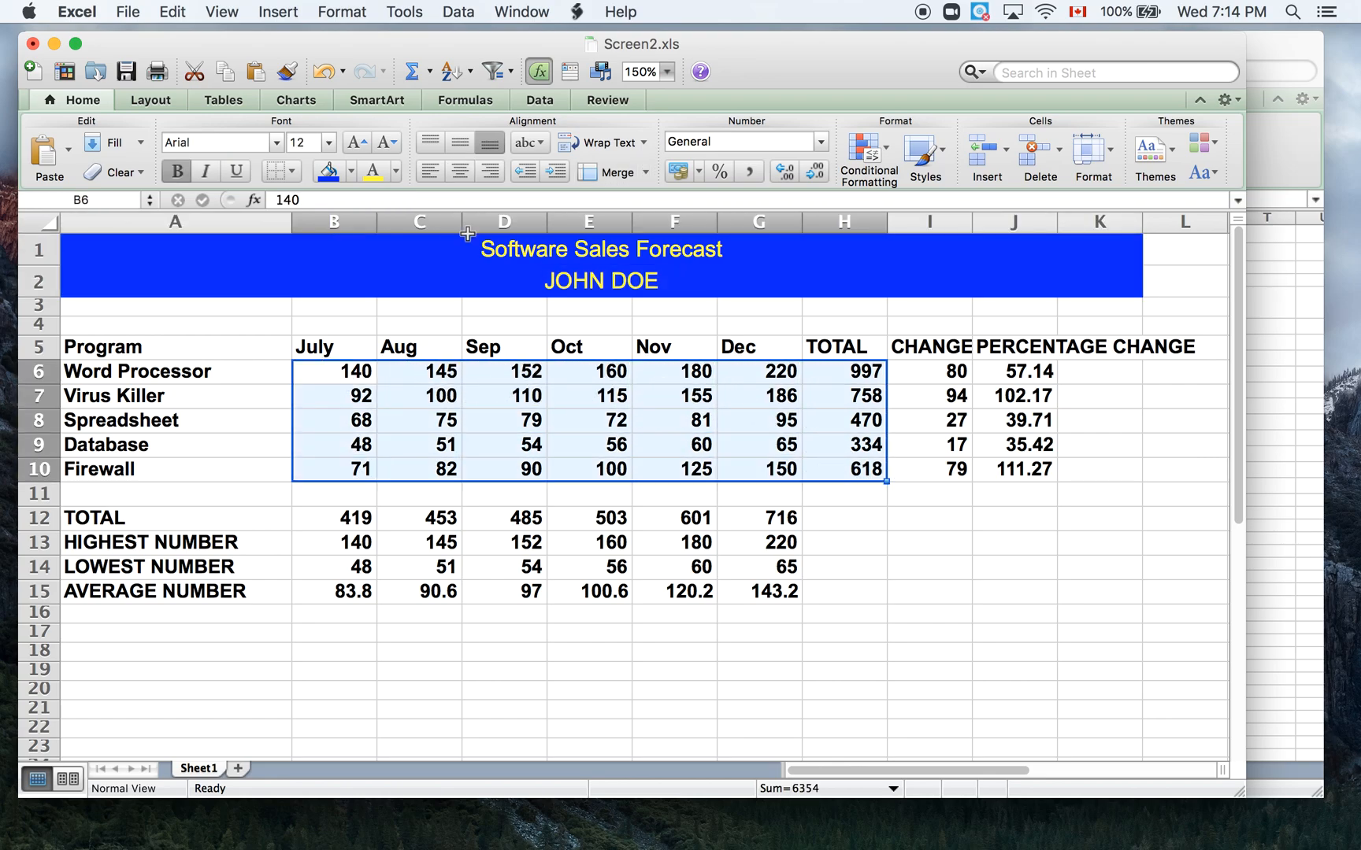
pyautogui.click(352, 172)
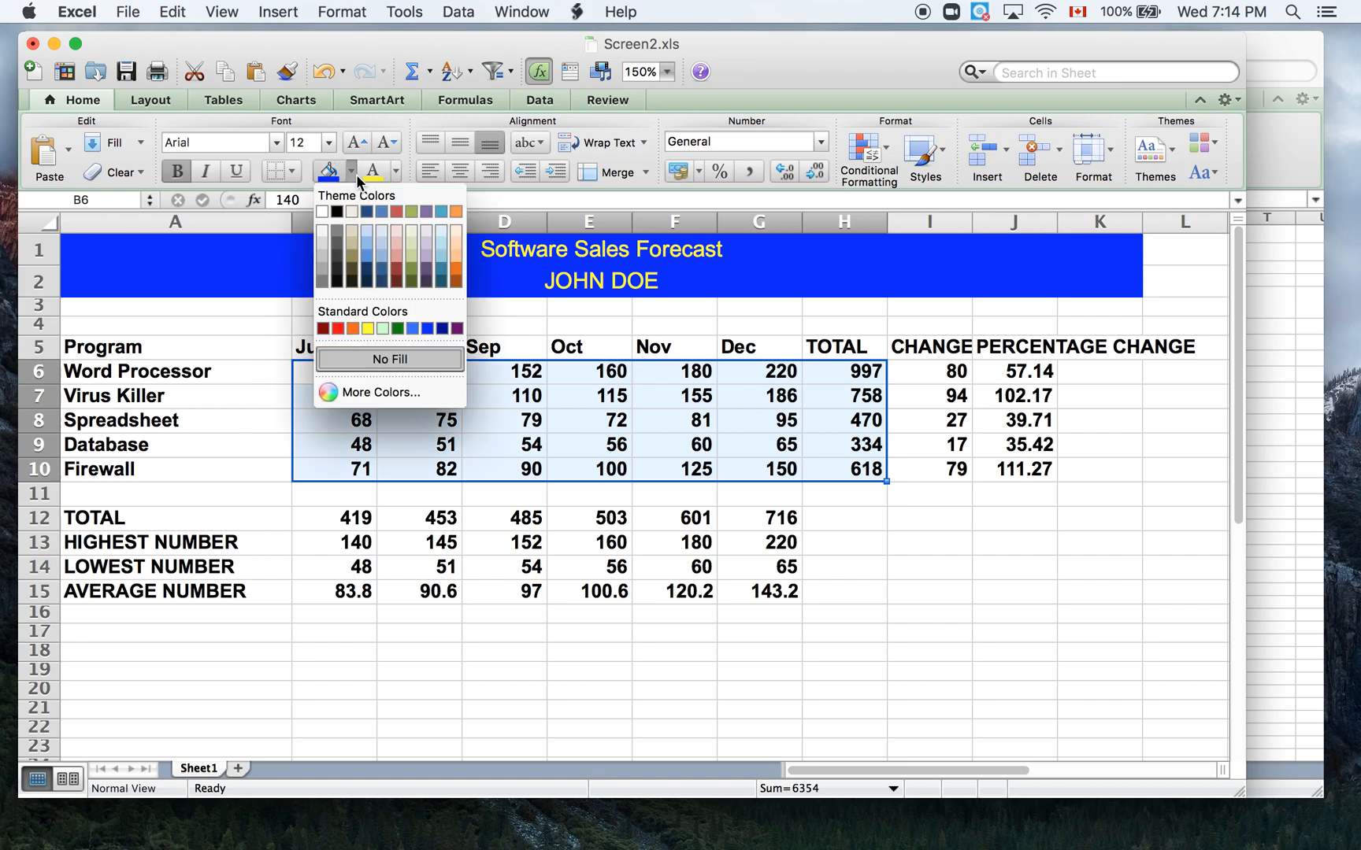
pyautogui.click(383, 329)
# Step: Fill the July to TOTAL column headings, B5:H5, with a light blue theme color
pyautogui.moveTo(315, 346); pyautogui.dragTo(843, 352)
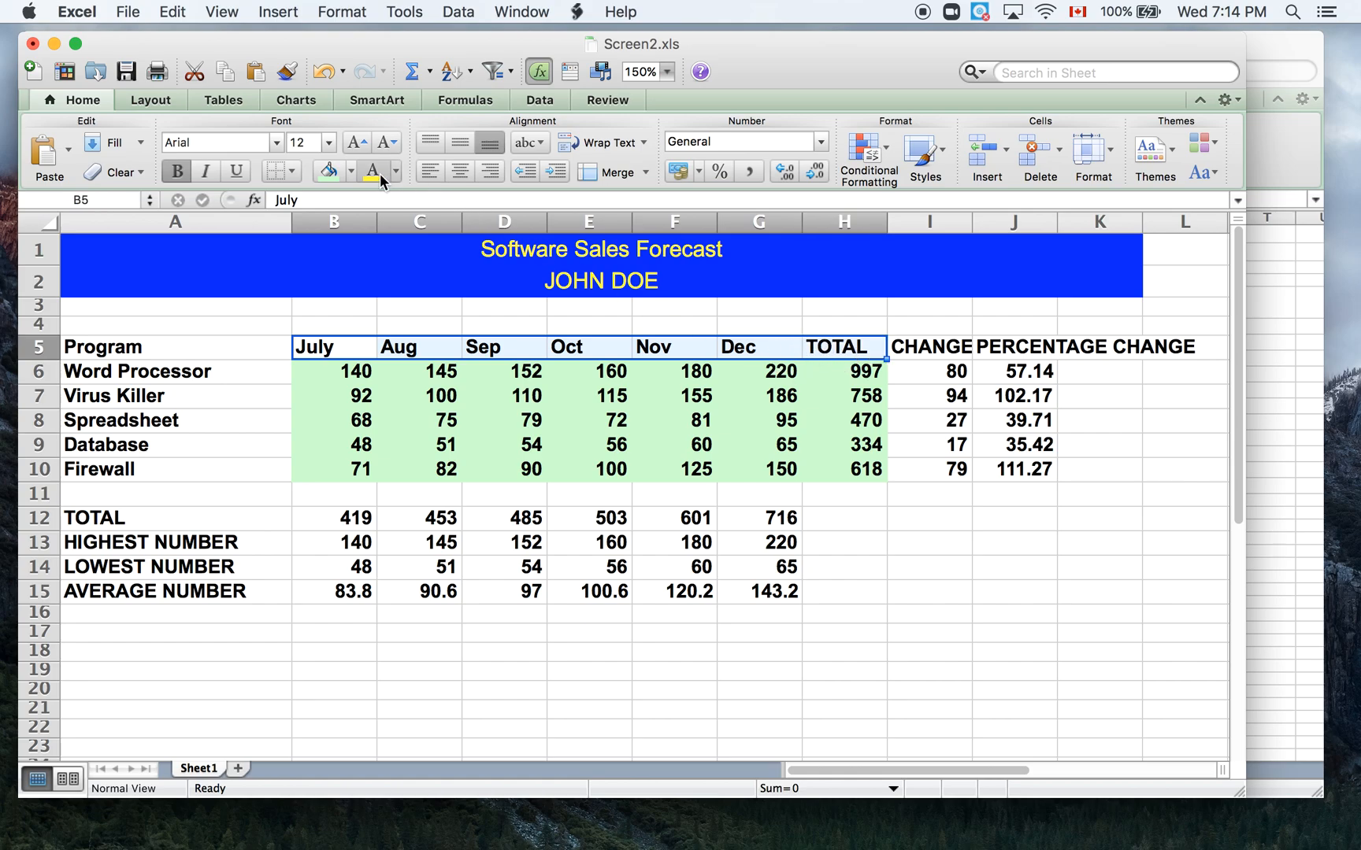
pyautogui.click(350, 171)
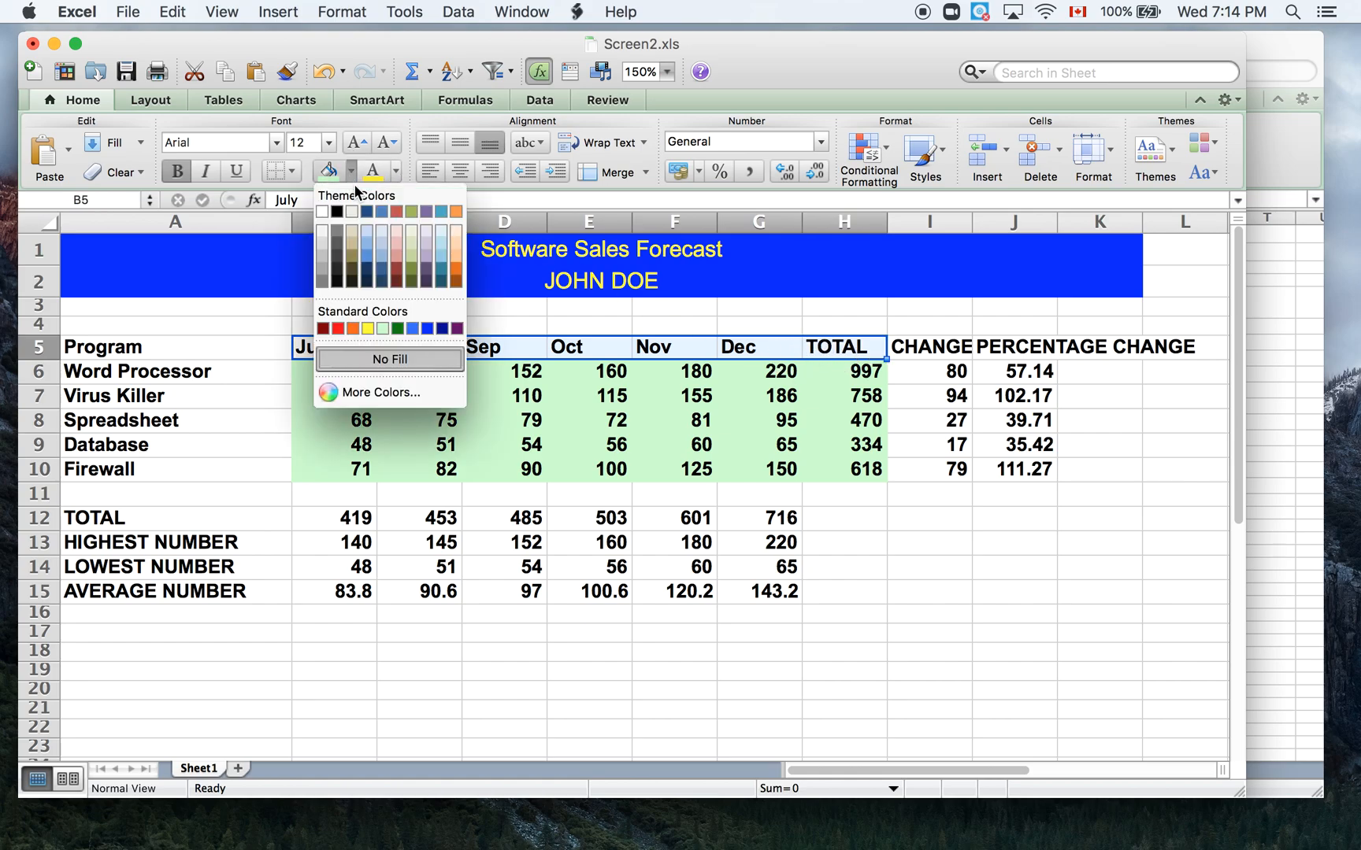
pyautogui.click(381, 256)
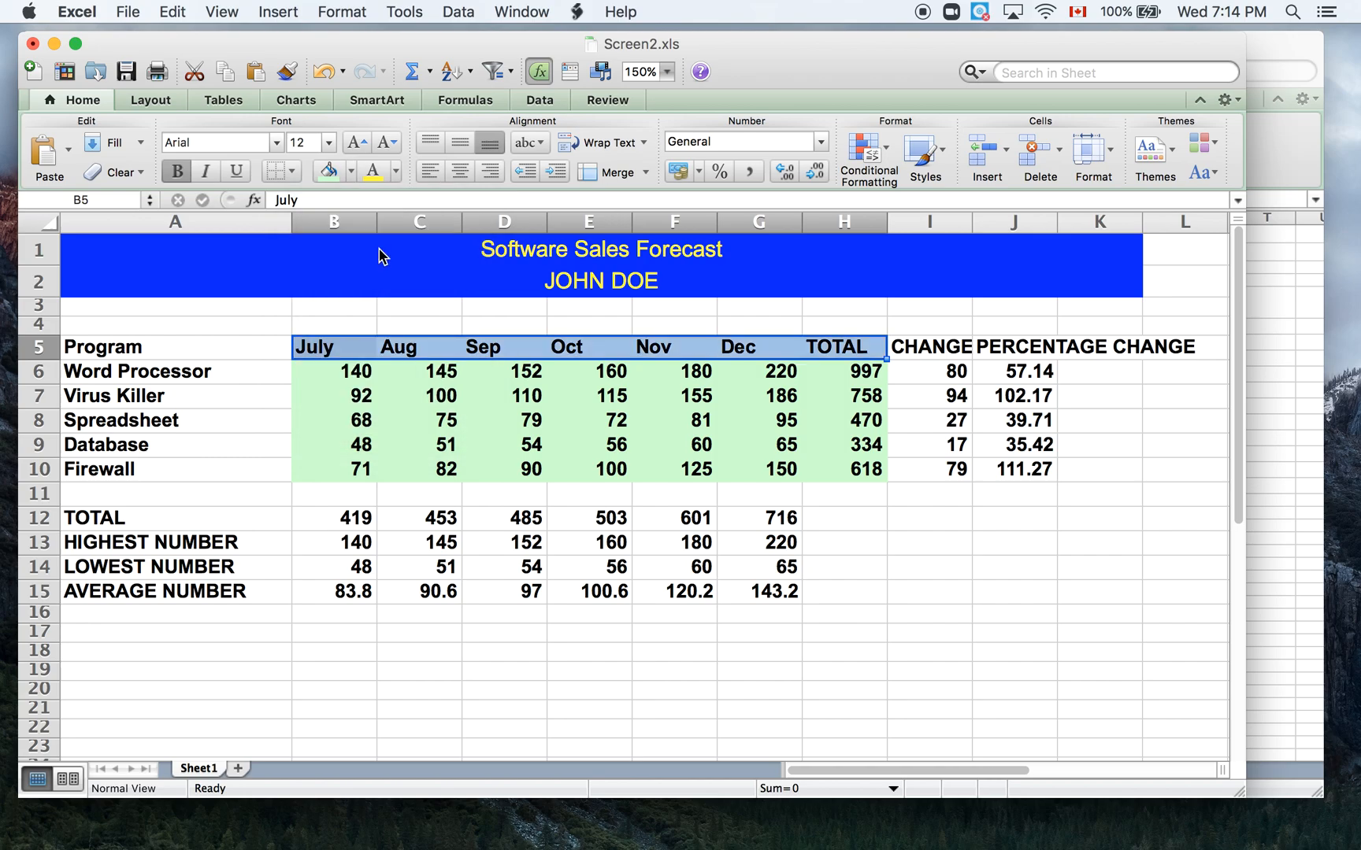
pyautogui.click(948, 574)
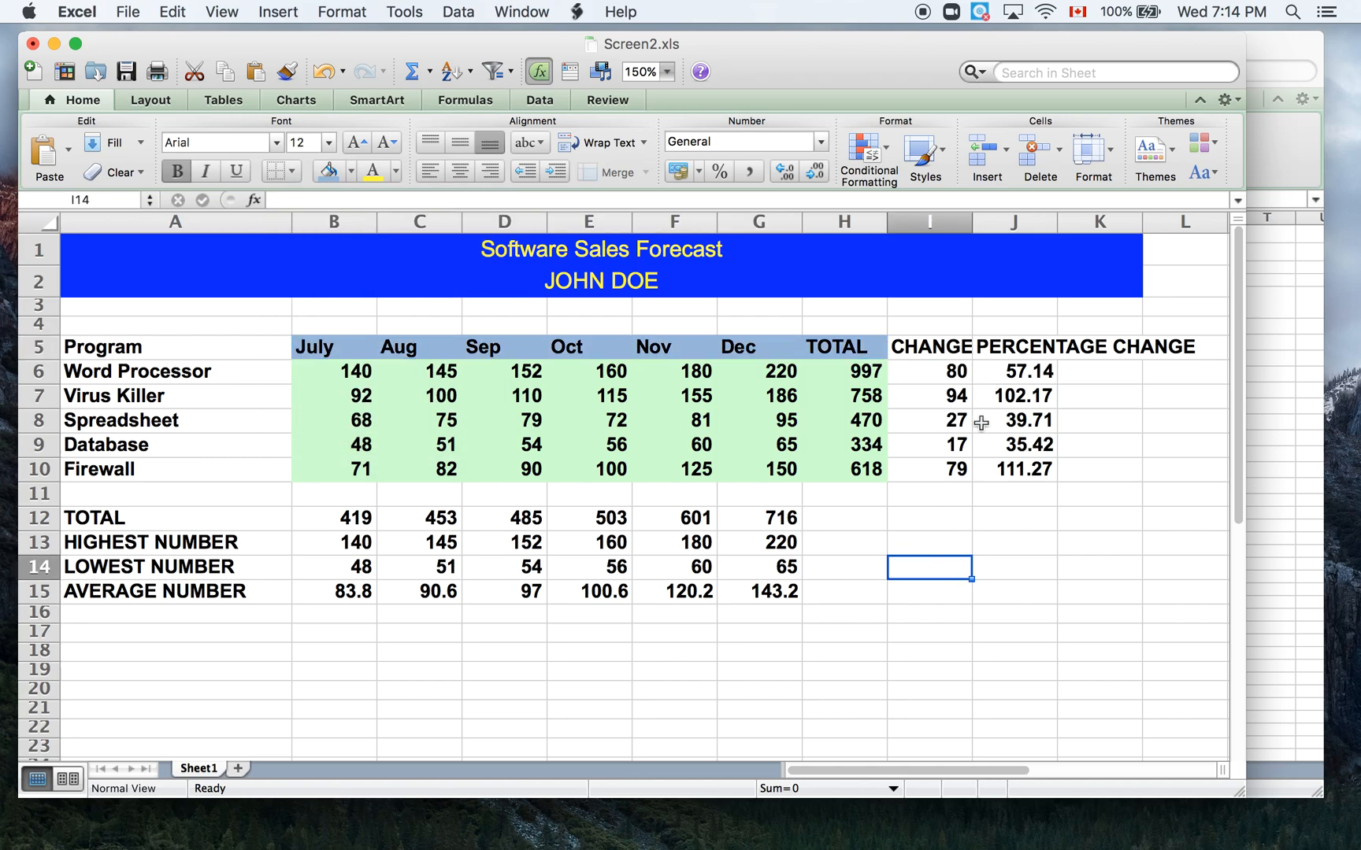
# Step: Fill the summary statistics block, B12:H15, with the olive green theme color
pyautogui.moveTo(325, 519); pyautogui.dragTo(859, 592)
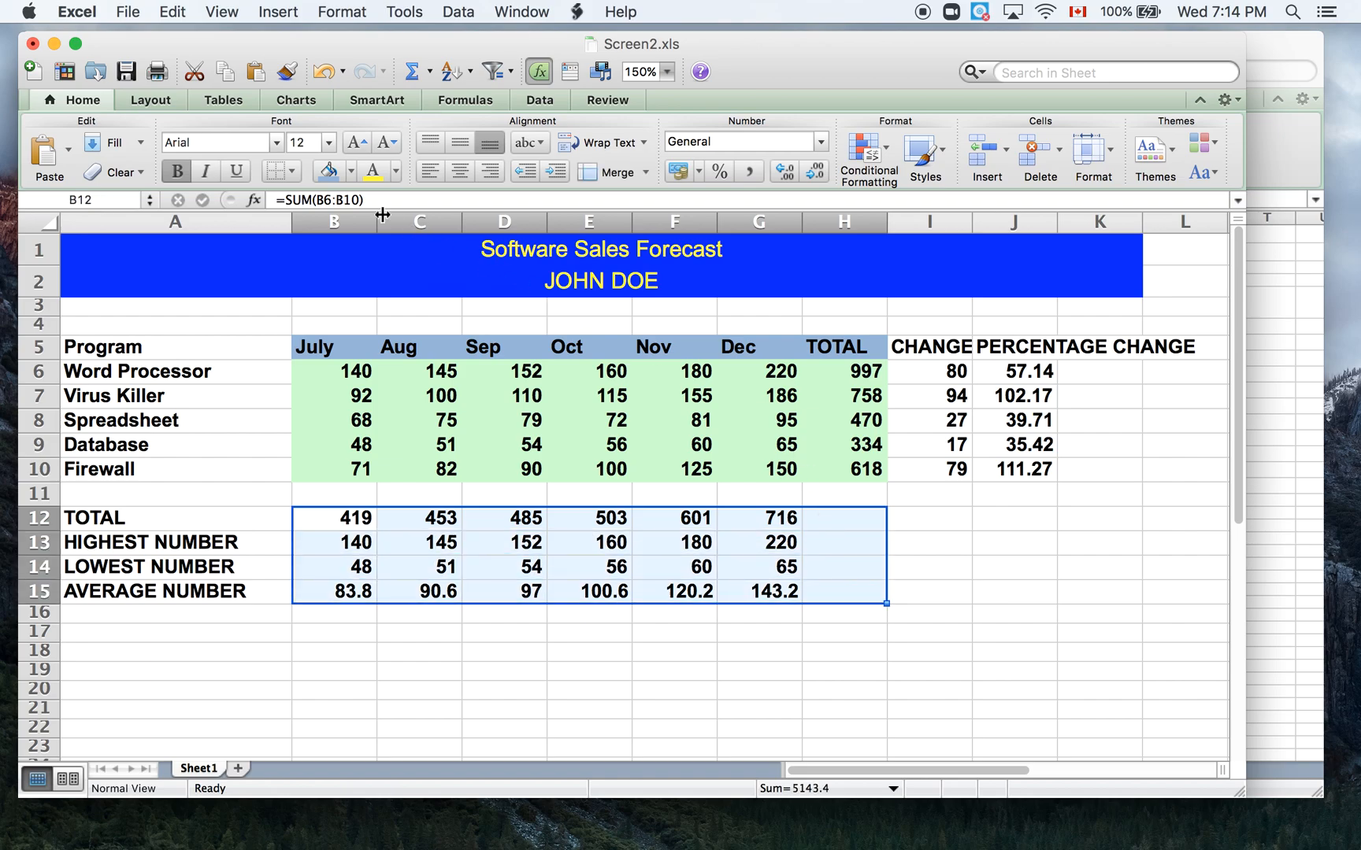
pyautogui.click(351, 171)
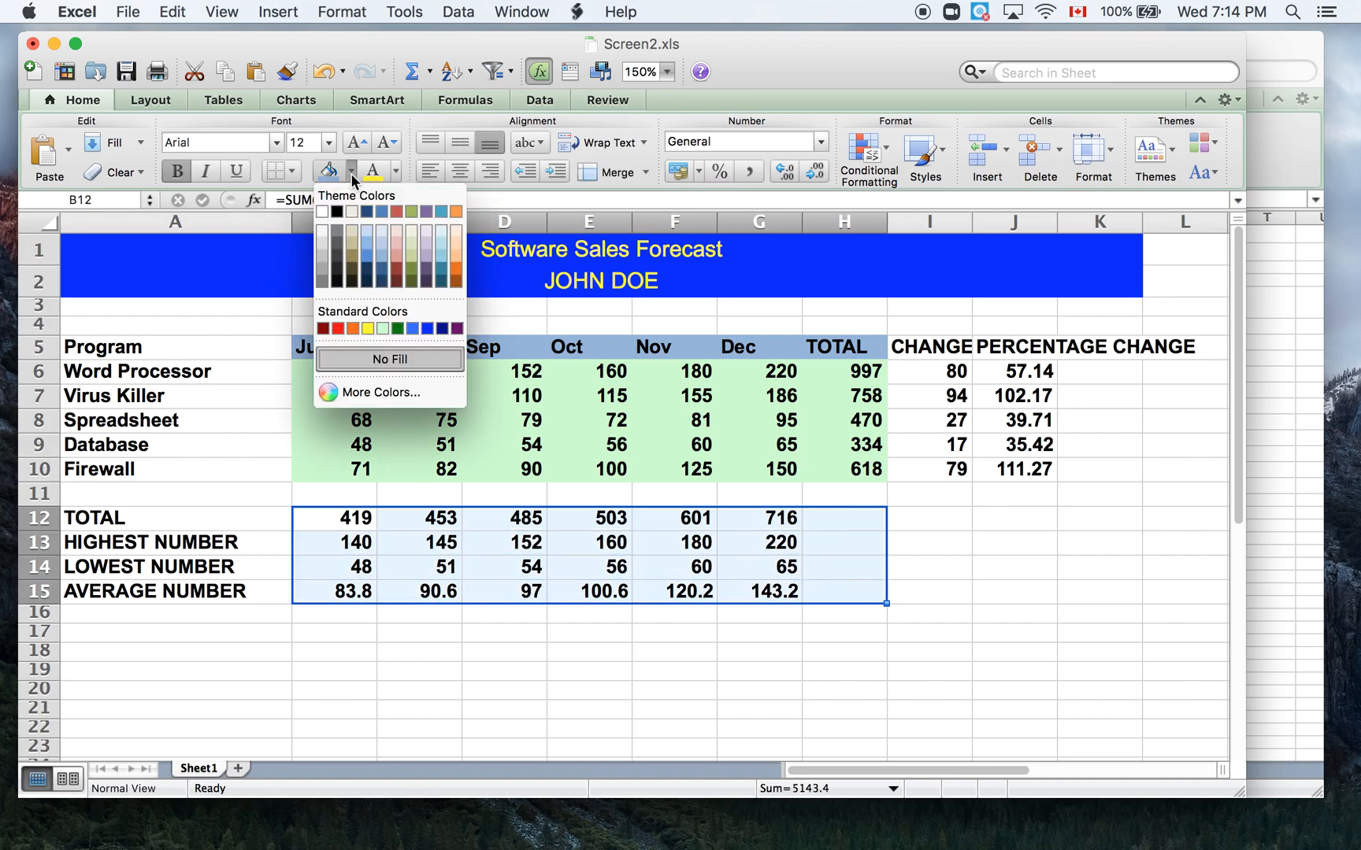
pyautogui.click(412, 211)
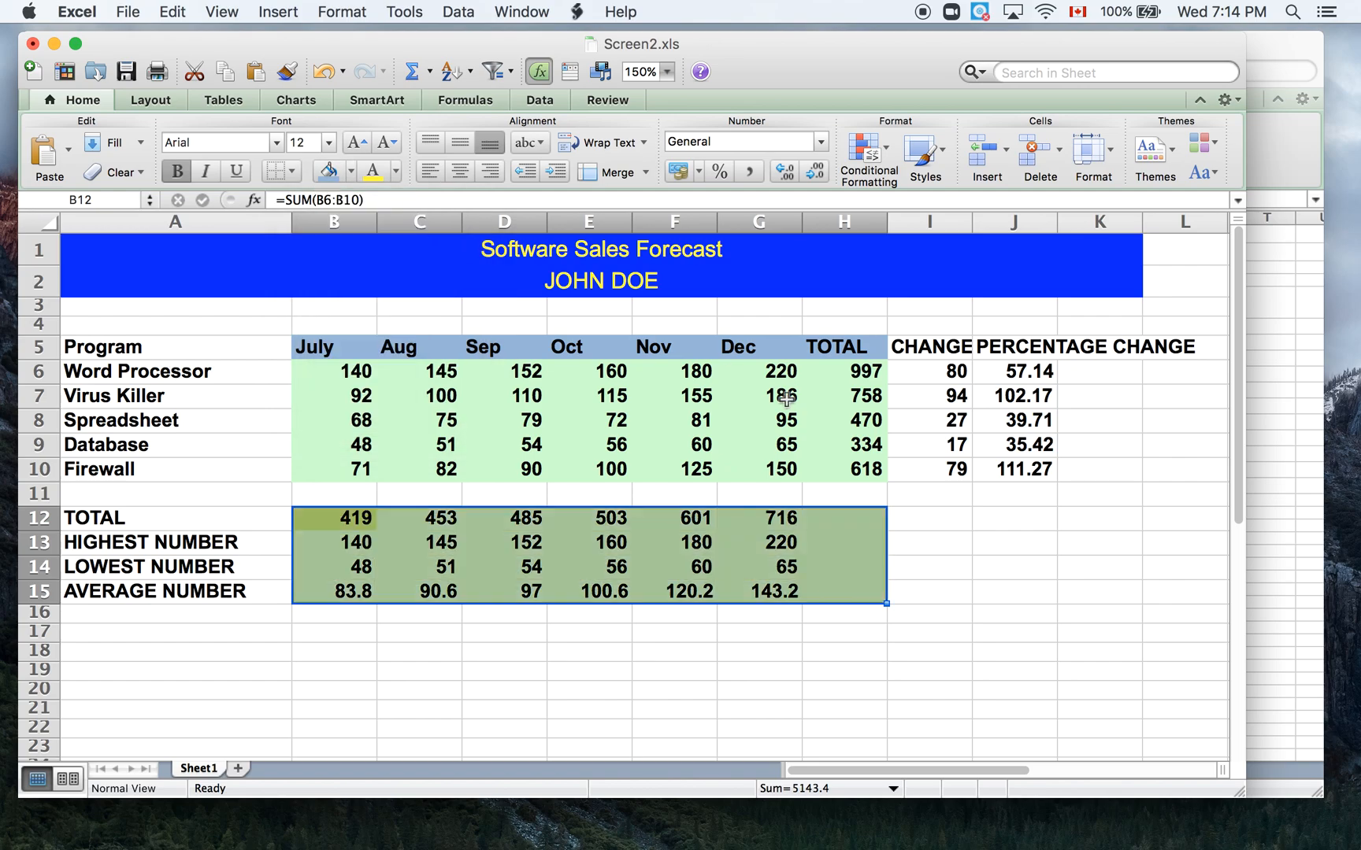
pyautogui.click(1039, 545)
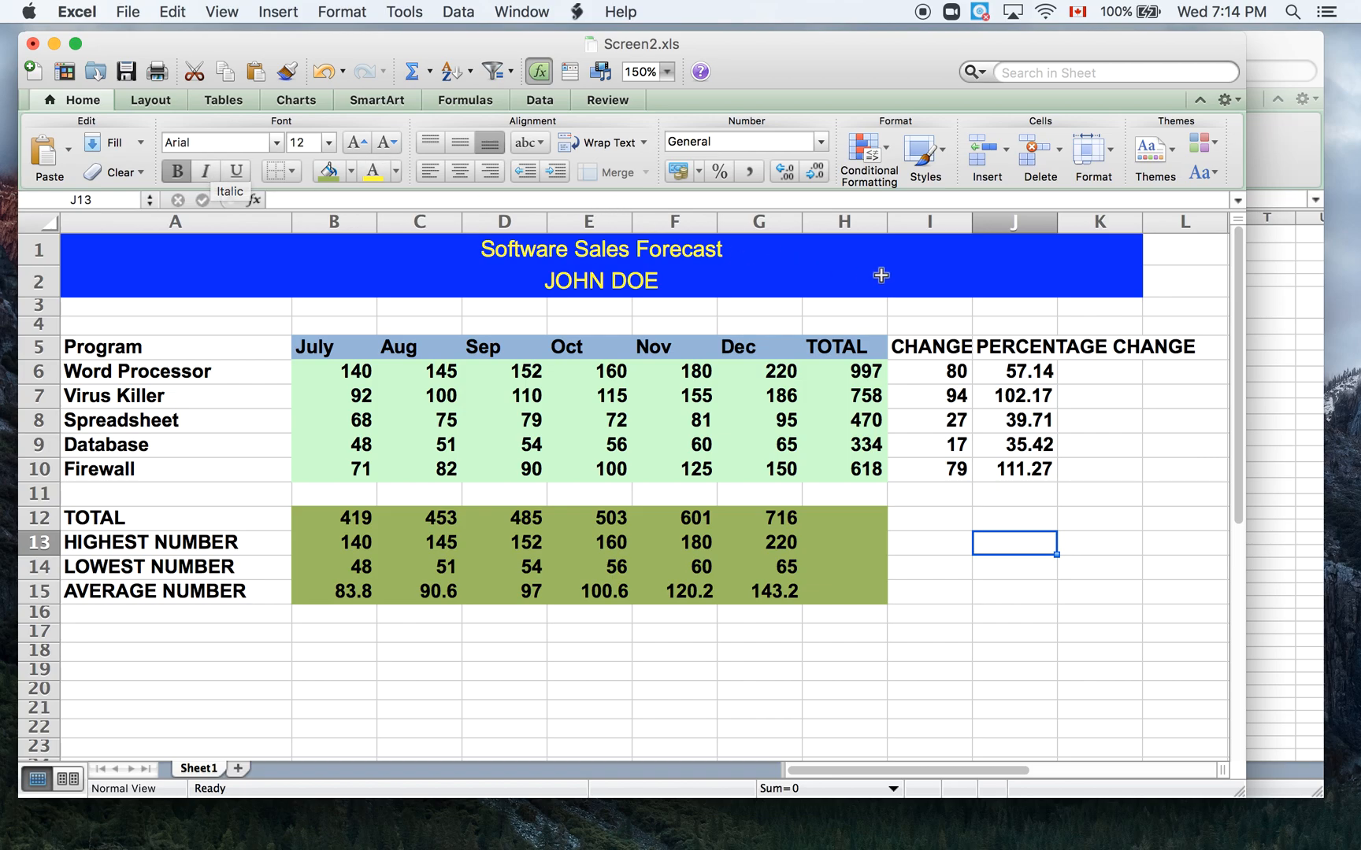
# Step: Check the number category and decimal places applied to the percentage change values in J6:J10
pyautogui.moveTo(1014, 370); pyautogui.dragTo(1021, 466)
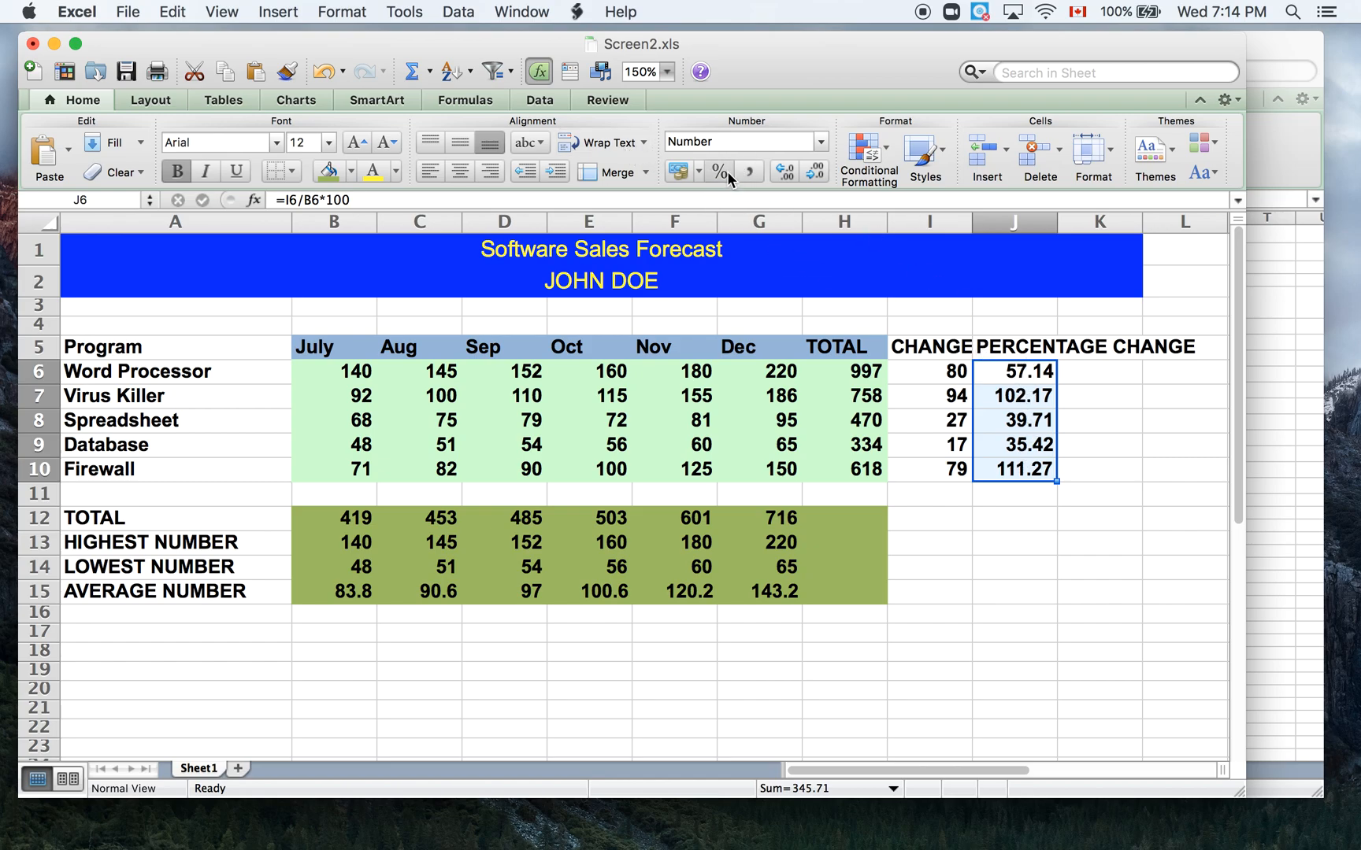
pyautogui.click(341, 12)
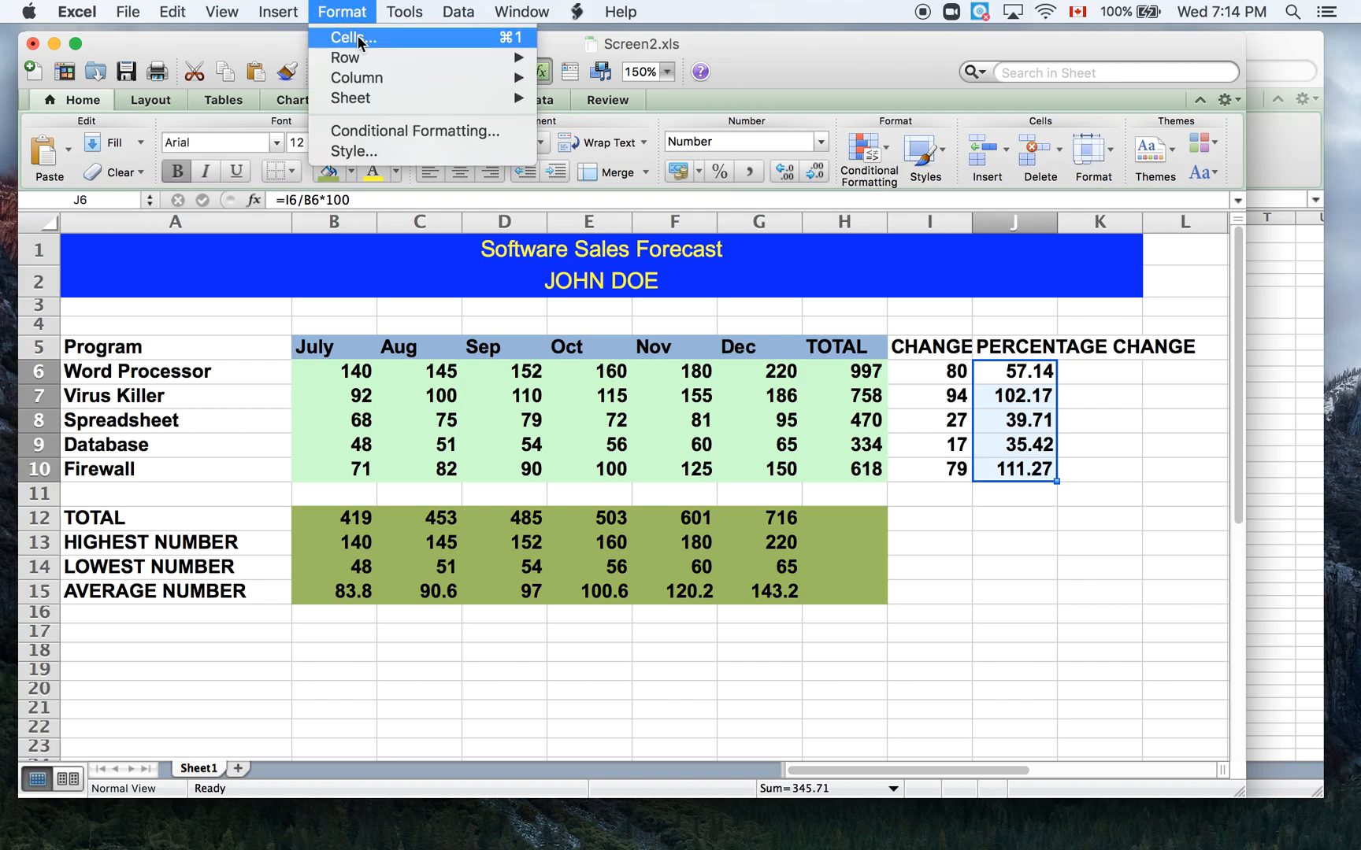
pyautogui.click(359, 39)
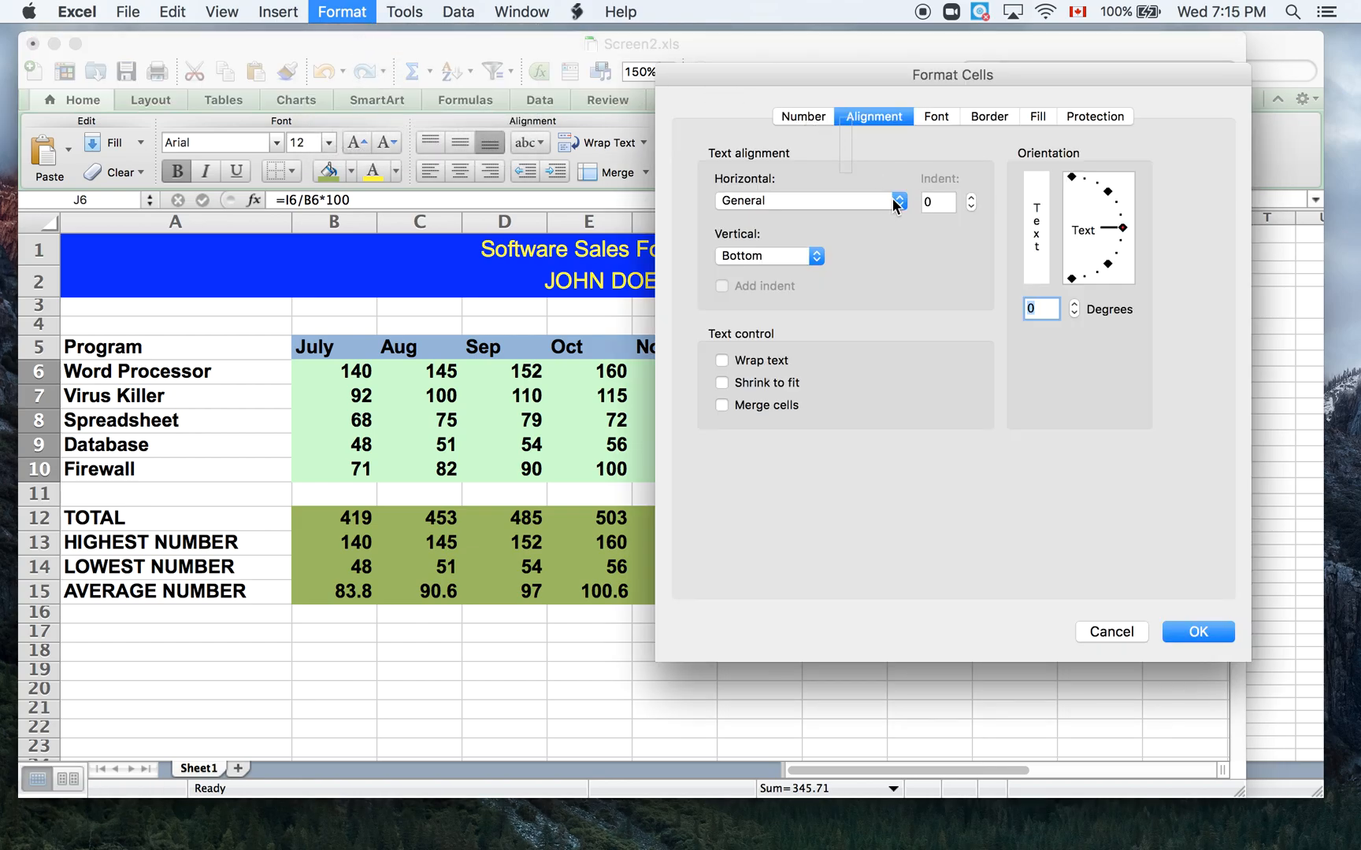
pyautogui.click(805, 118)
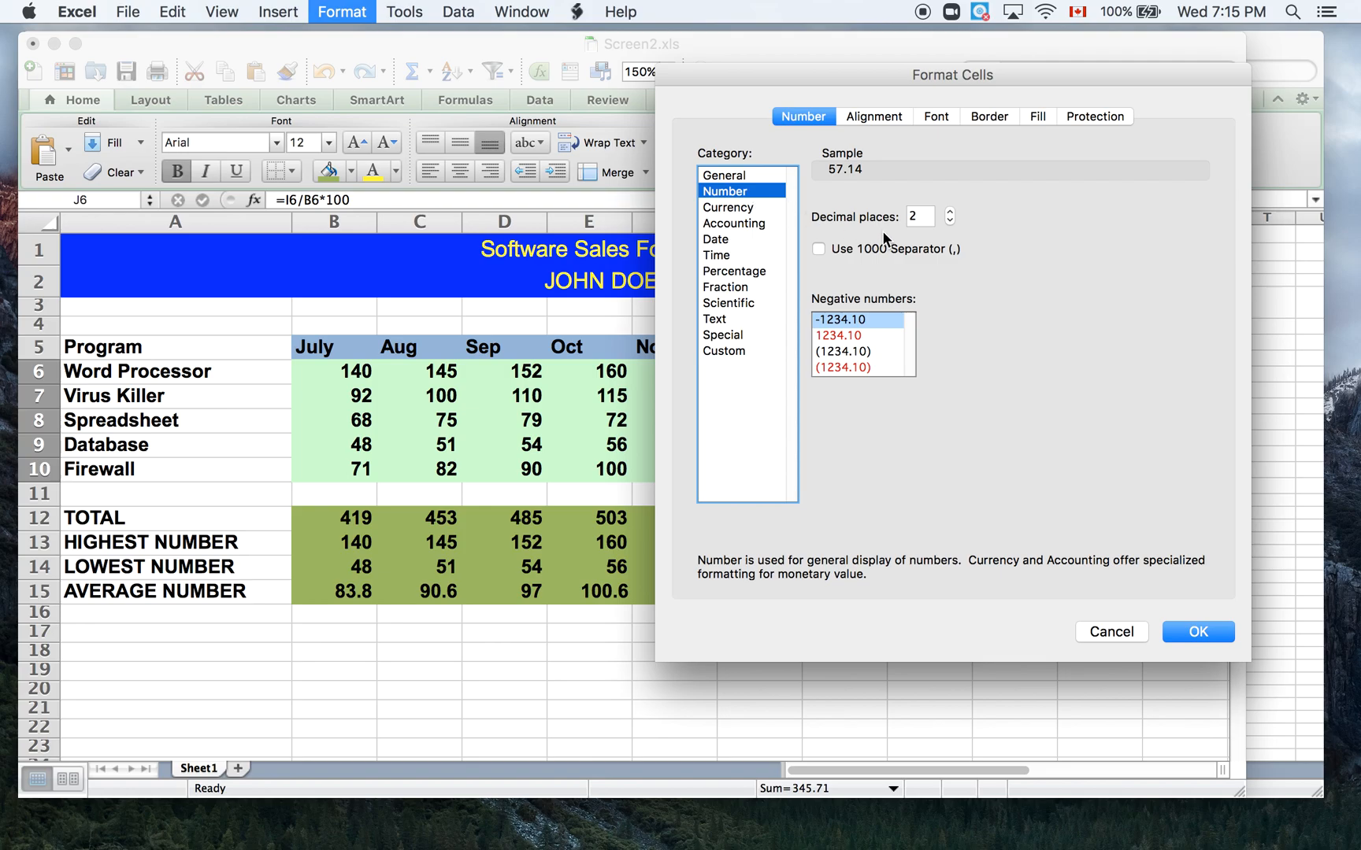
pyautogui.click(1198, 632)
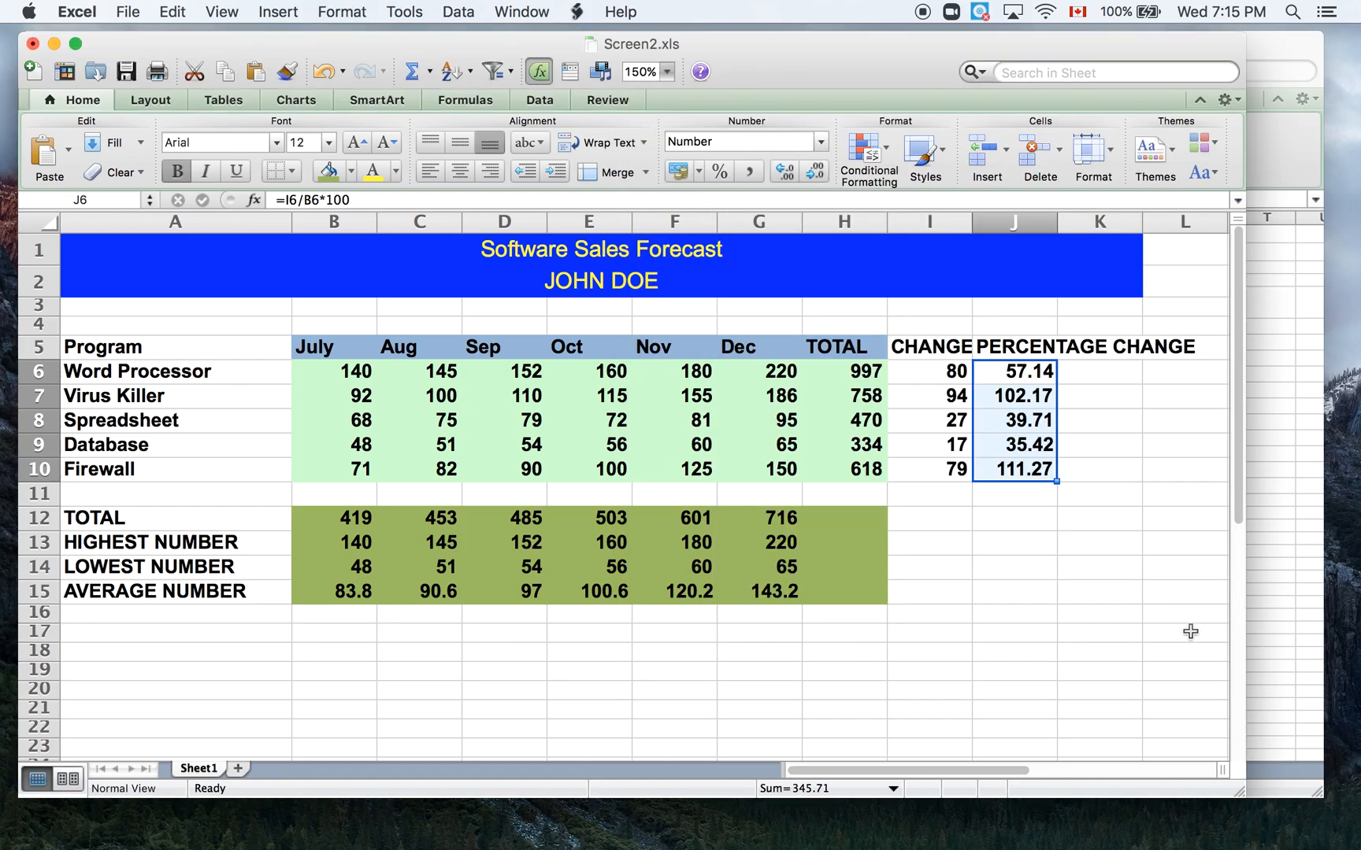
pyautogui.click(1025, 591)
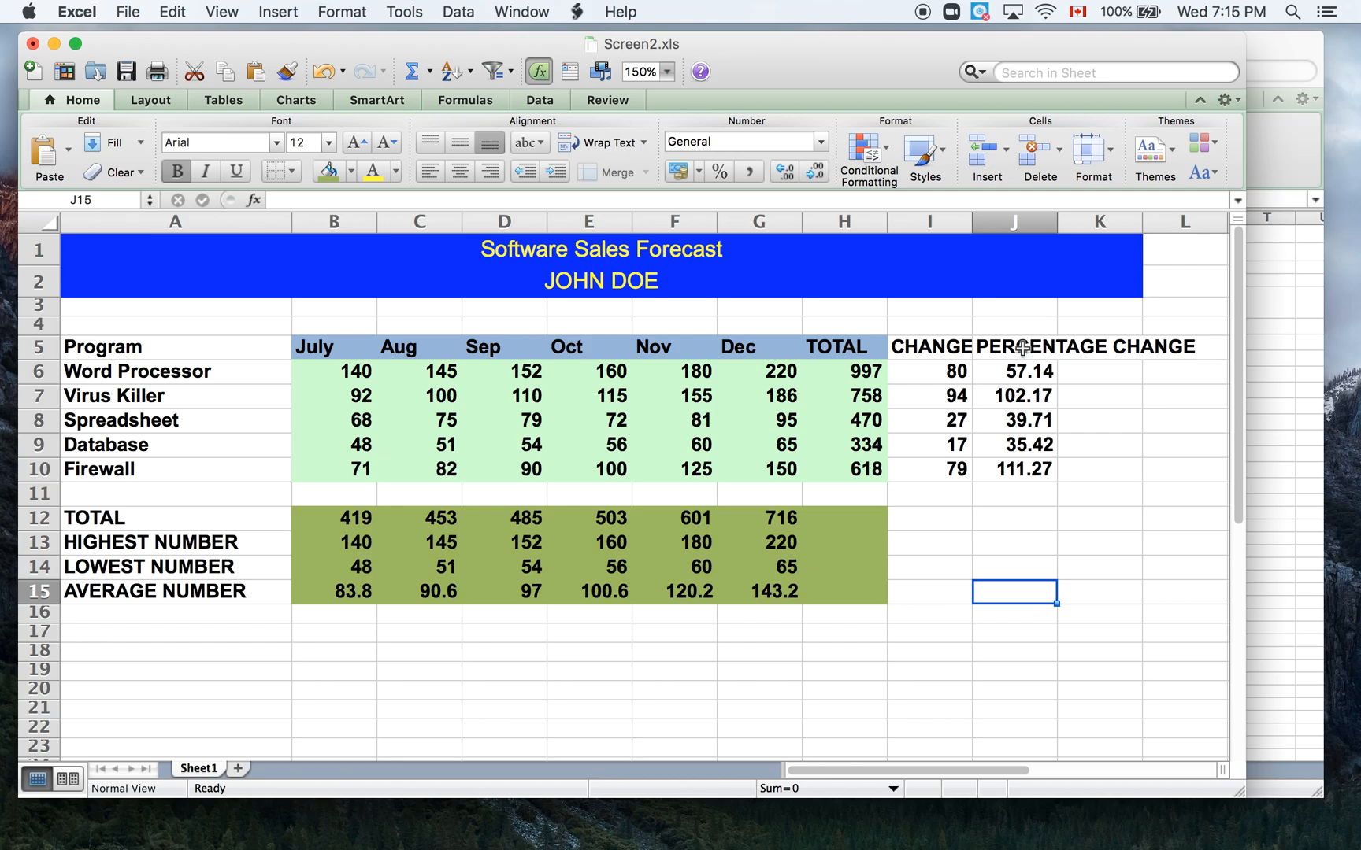
# Step: Turn on text wrapping for the PERCENTAGE CHANGE heading cells, J5:L5
pyautogui.moveTo(996, 347); pyautogui.dragTo(1156, 354)
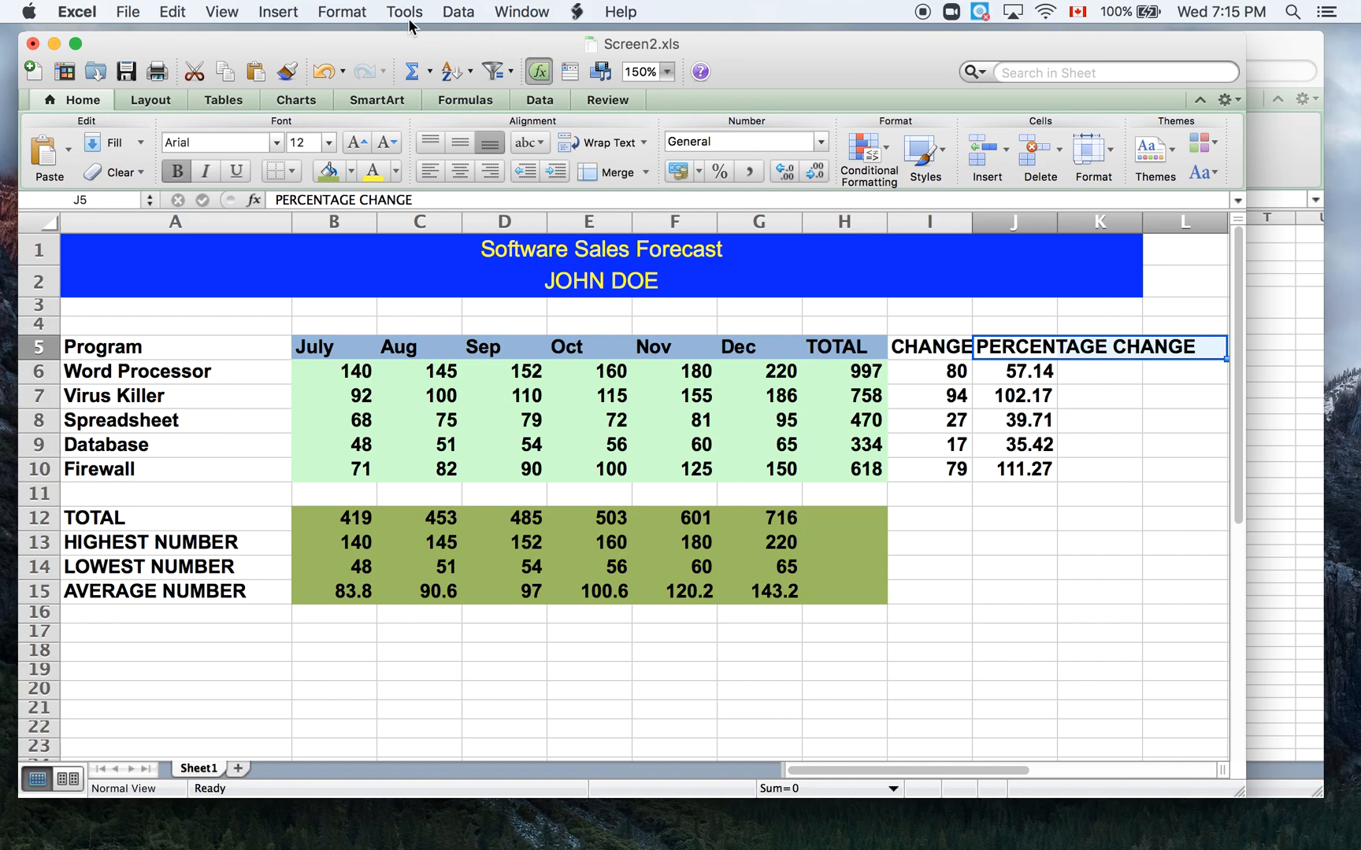
pyautogui.click(352, 13)
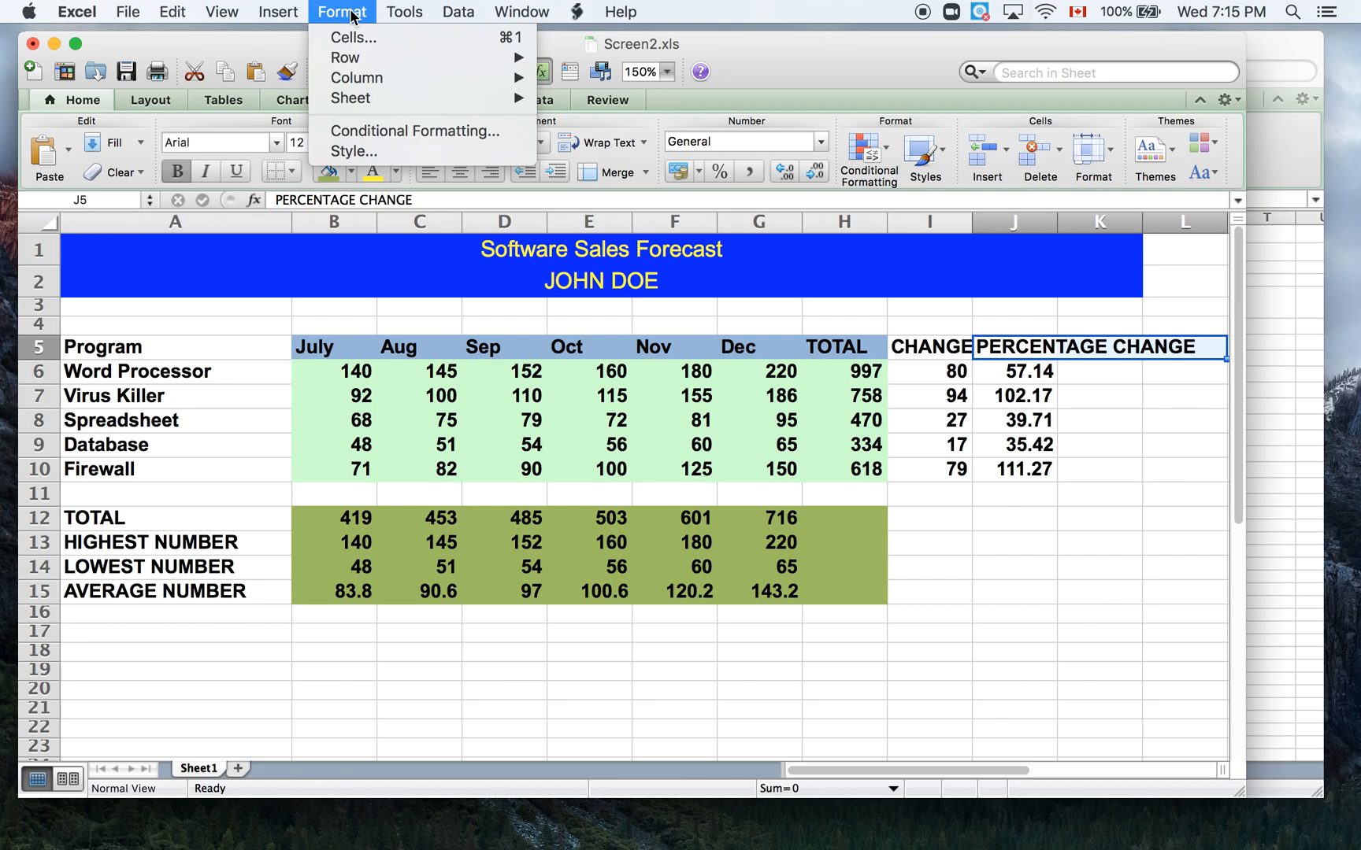
pyautogui.click(353, 40)
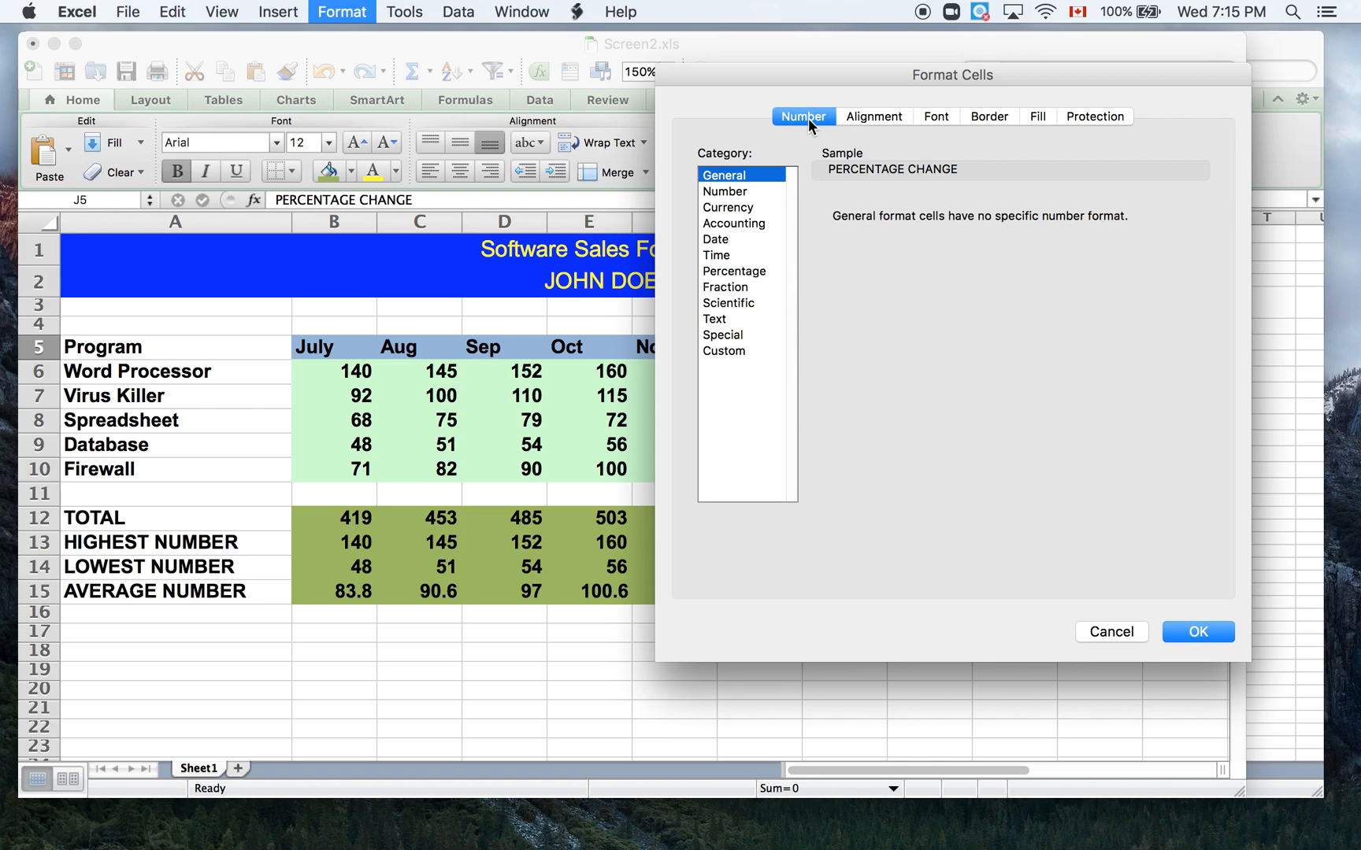
pyautogui.click(889, 117)
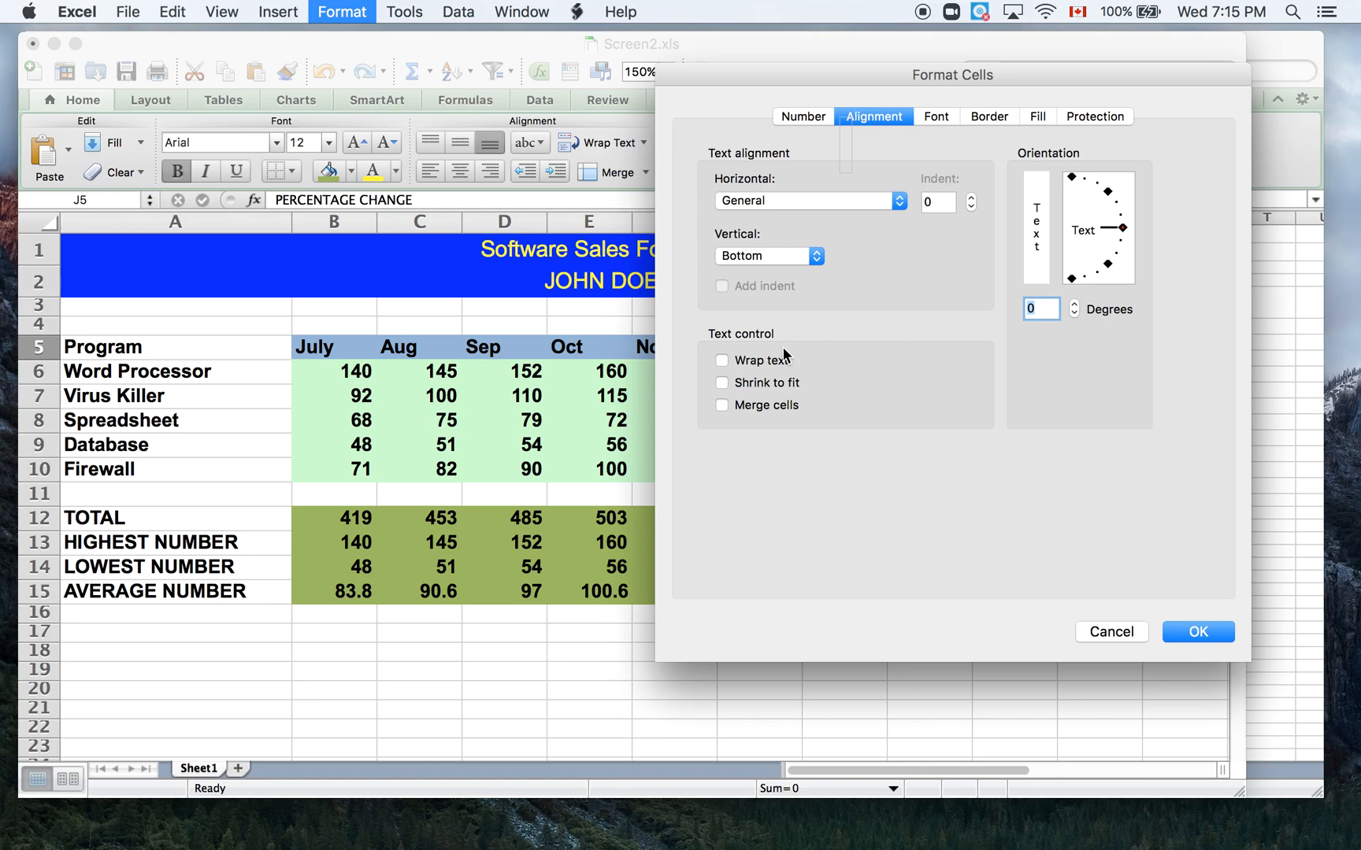
pyautogui.click(727, 364)
pyautogui.click(1198, 632)
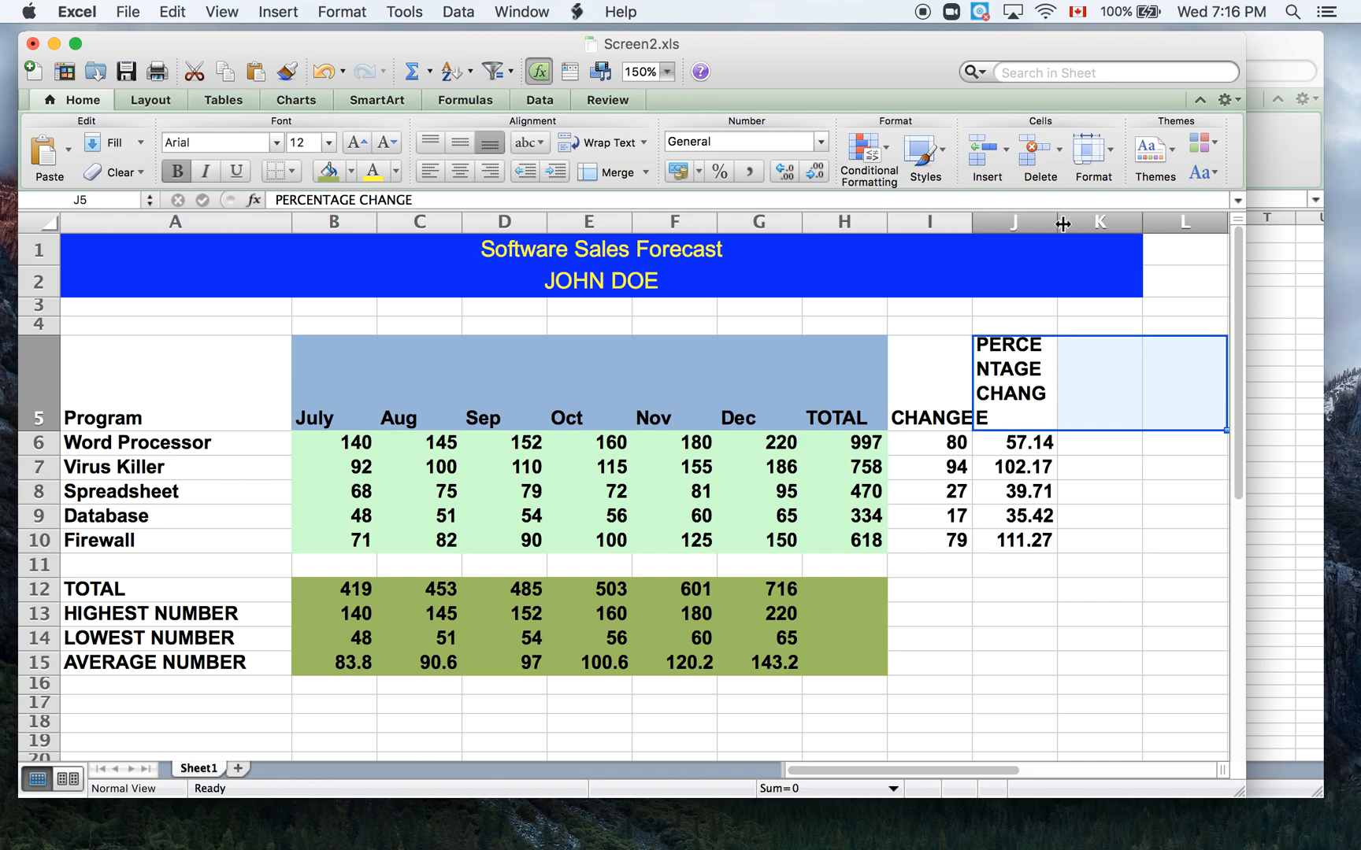
# Step: Widen column J until the word PERCENTAGE in its wrapped heading fits on one line
pyautogui.moveTo(1055, 223); pyautogui.dragTo(1070, 223)
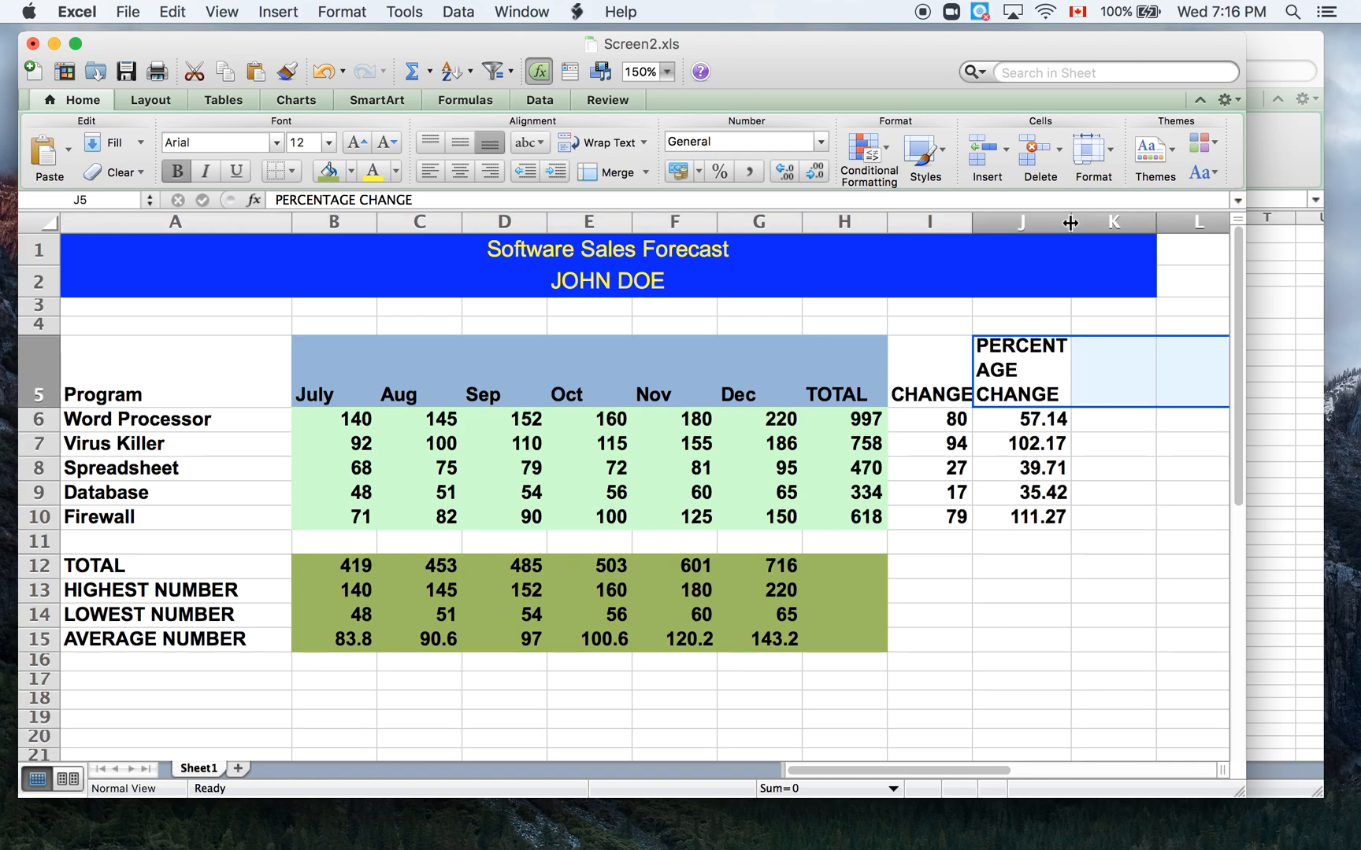
pyautogui.moveTo(1070, 223); pyautogui.dragTo(1099, 224)
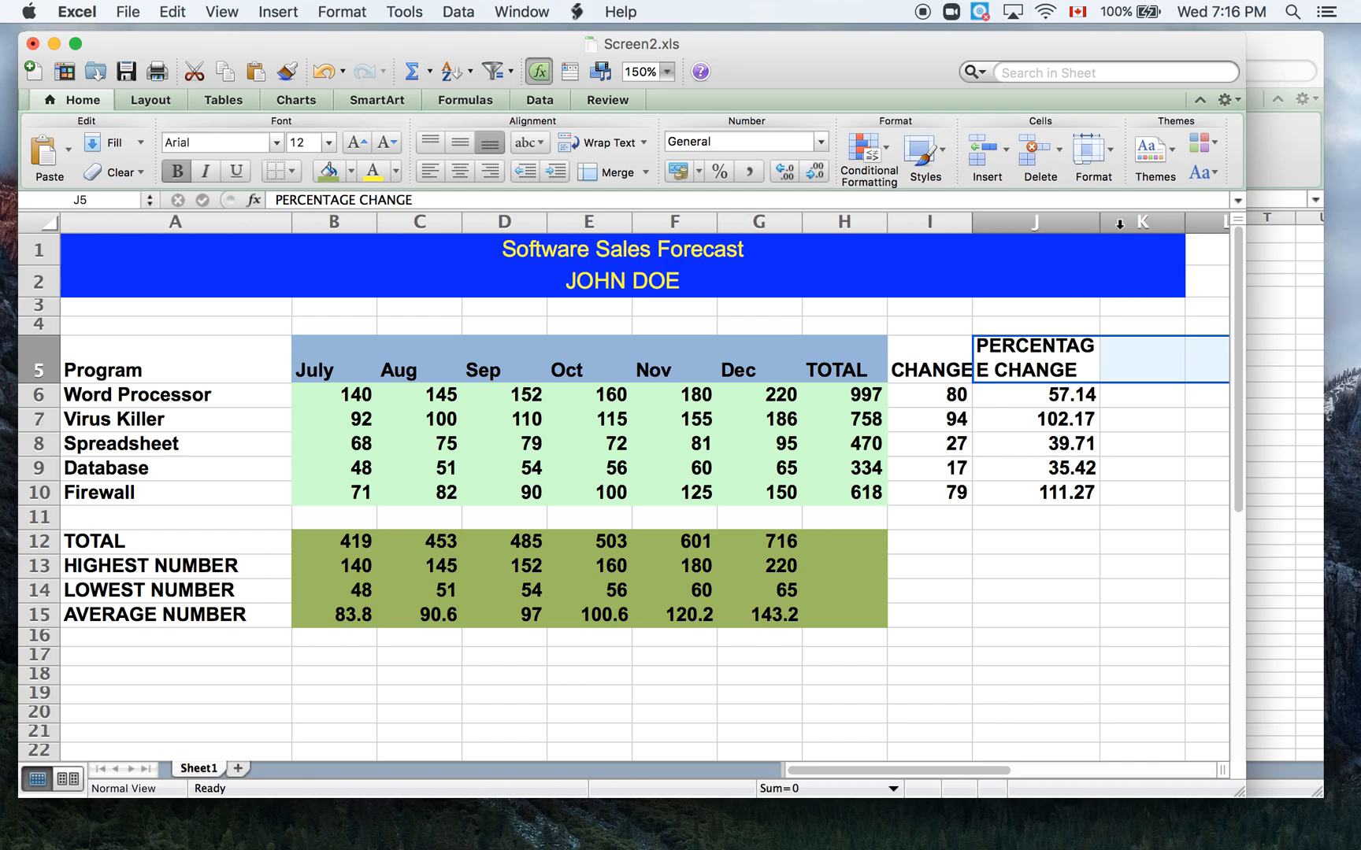
pyautogui.moveTo(1099, 217); pyautogui.dragTo(1112, 215)
pyautogui.click(1033, 607)
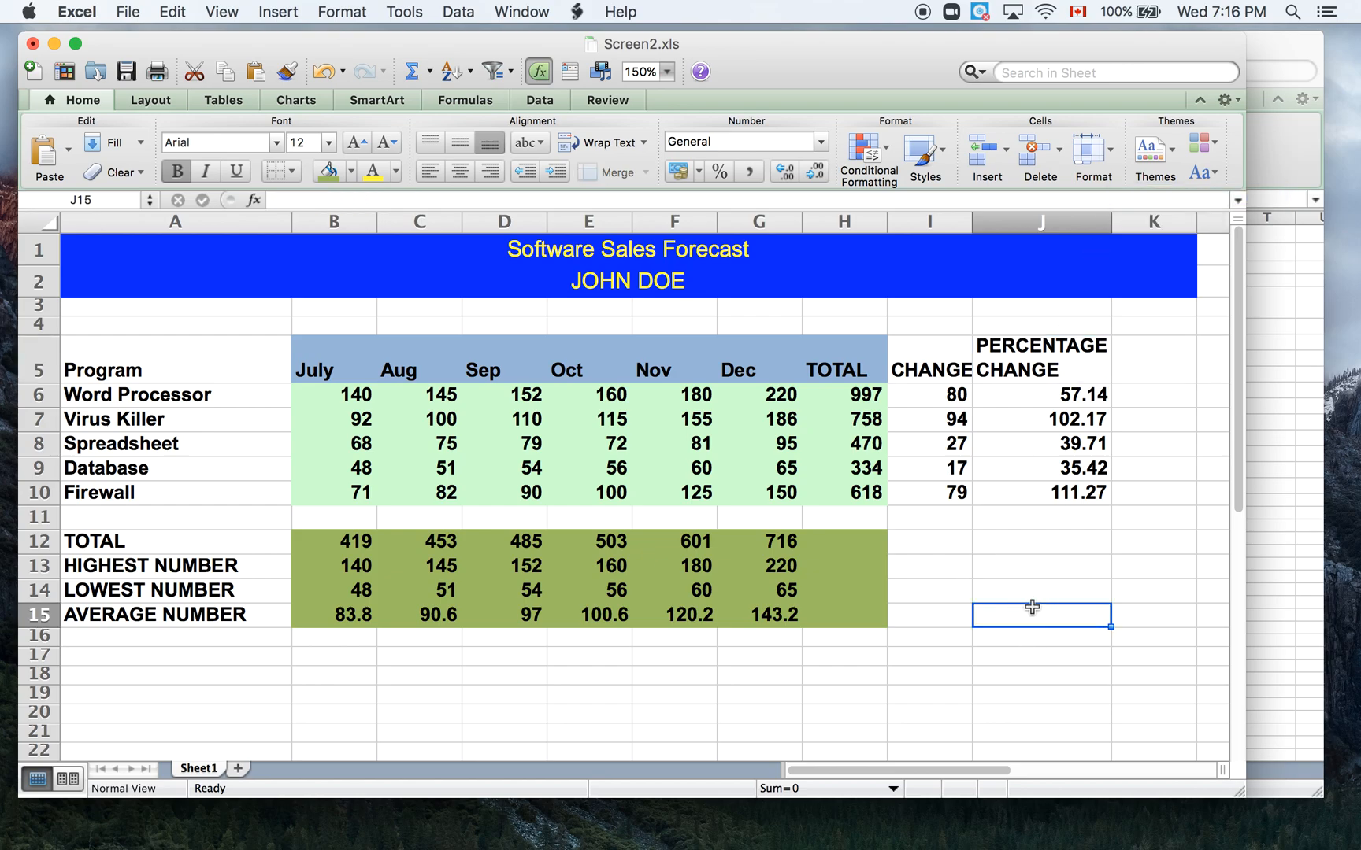
# Step: Fill the CHANGE and PERCENTAGE CHANGE headings and values, I5:J10, with a light tan theme color
pyautogui.moveTo(923, 351); pyautogui.dragTo(1093, 484)
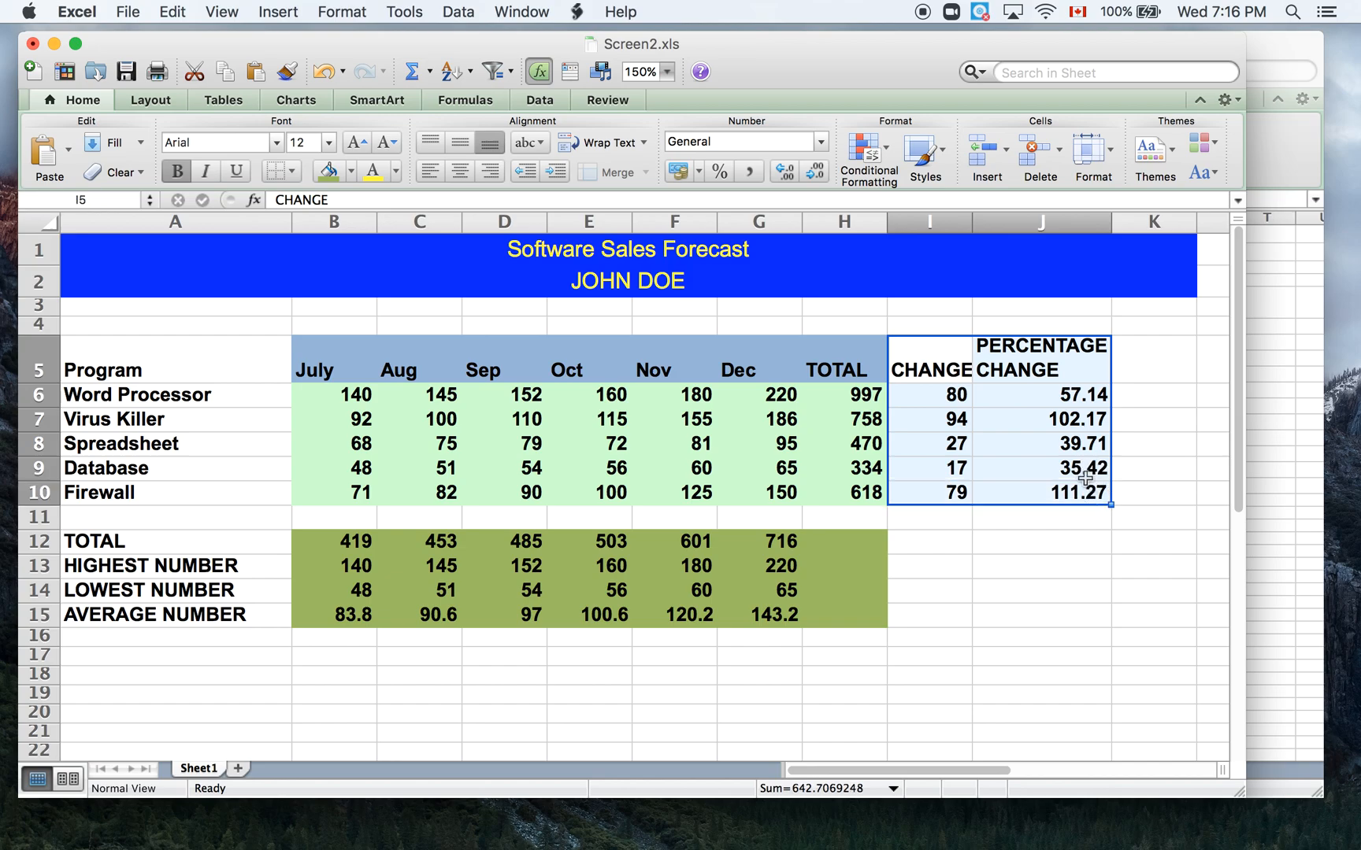
pyautogui.click(350, 171)
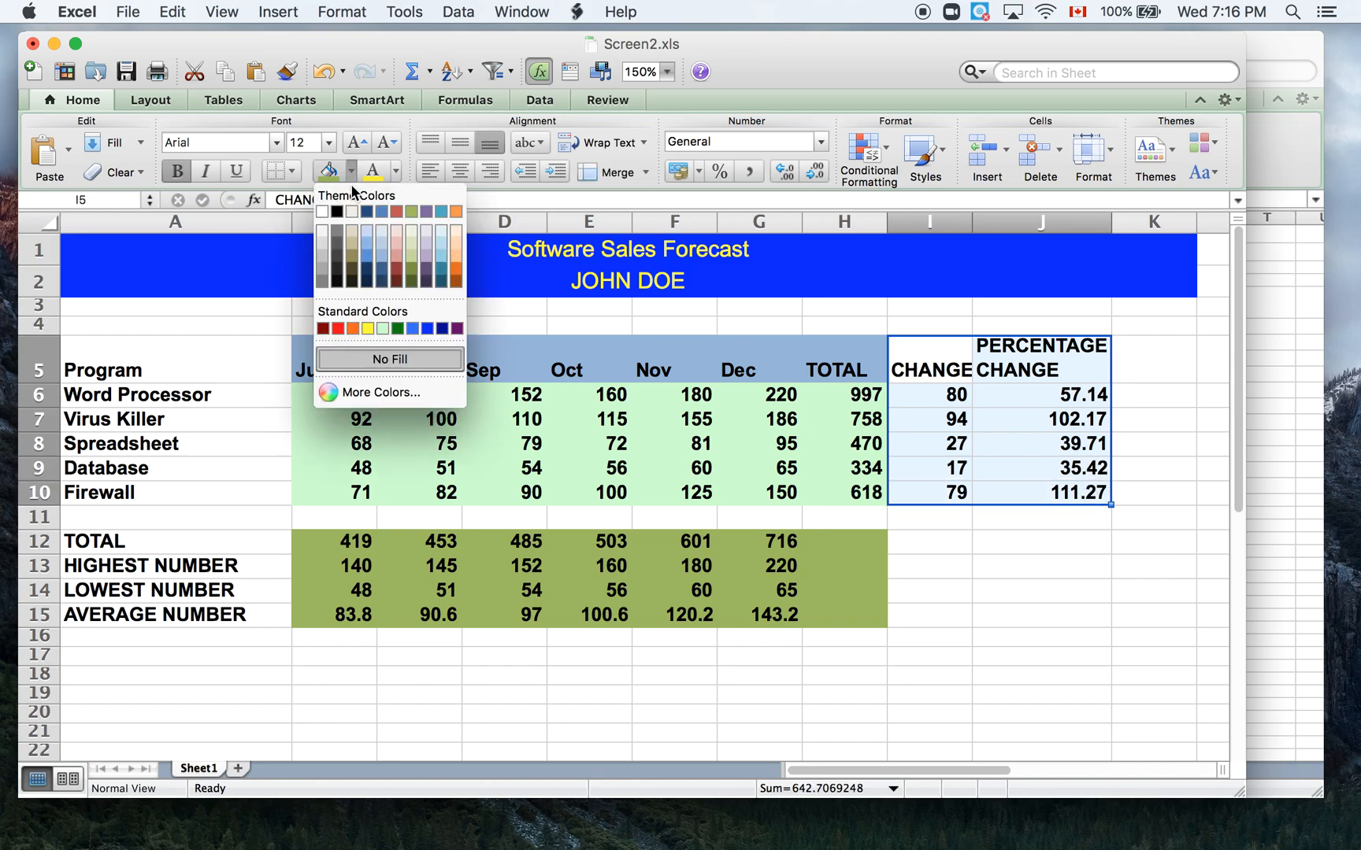
pyautogui.click(352, 229)
pyautogui.click(1075, 635)
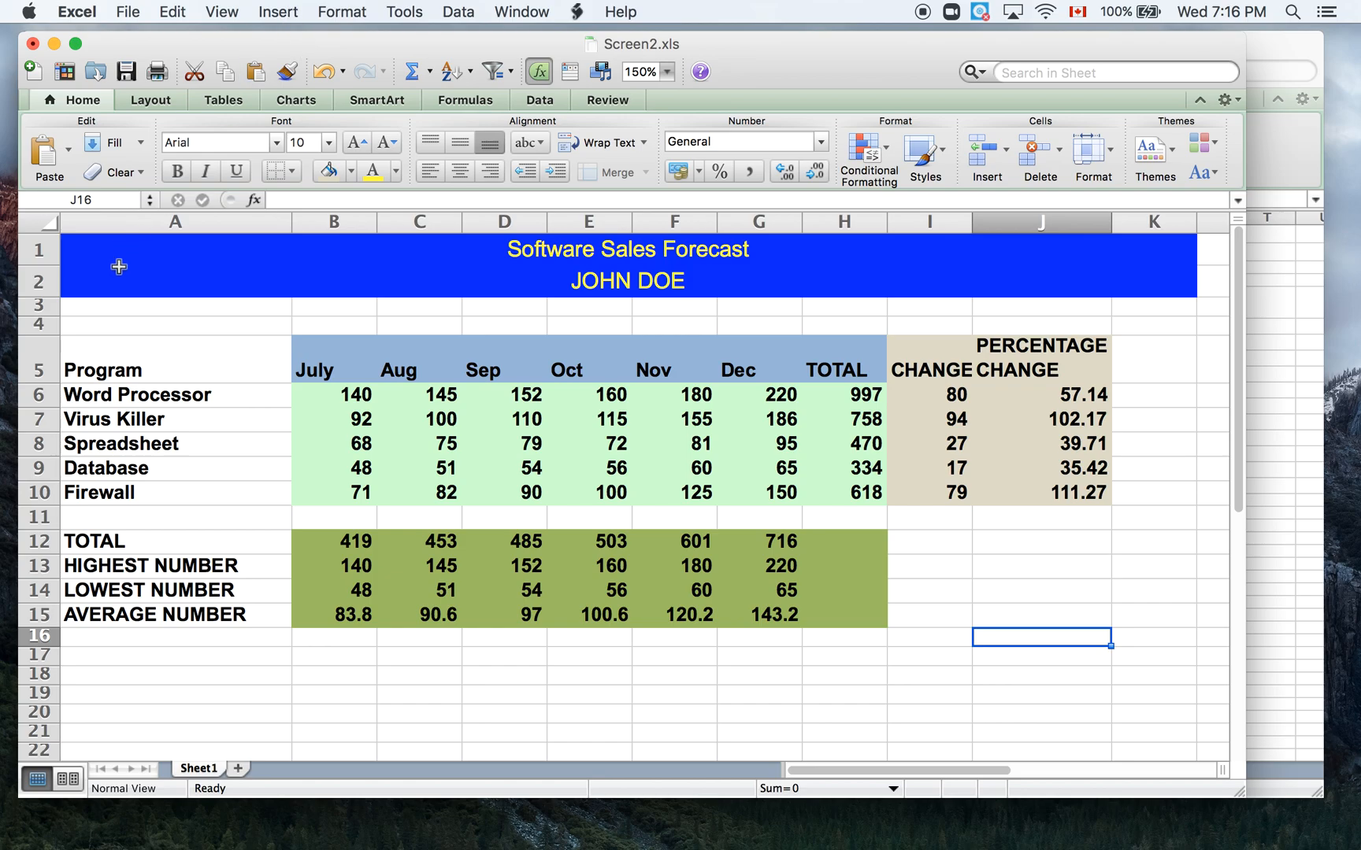
pyautogui.click(287, 13)
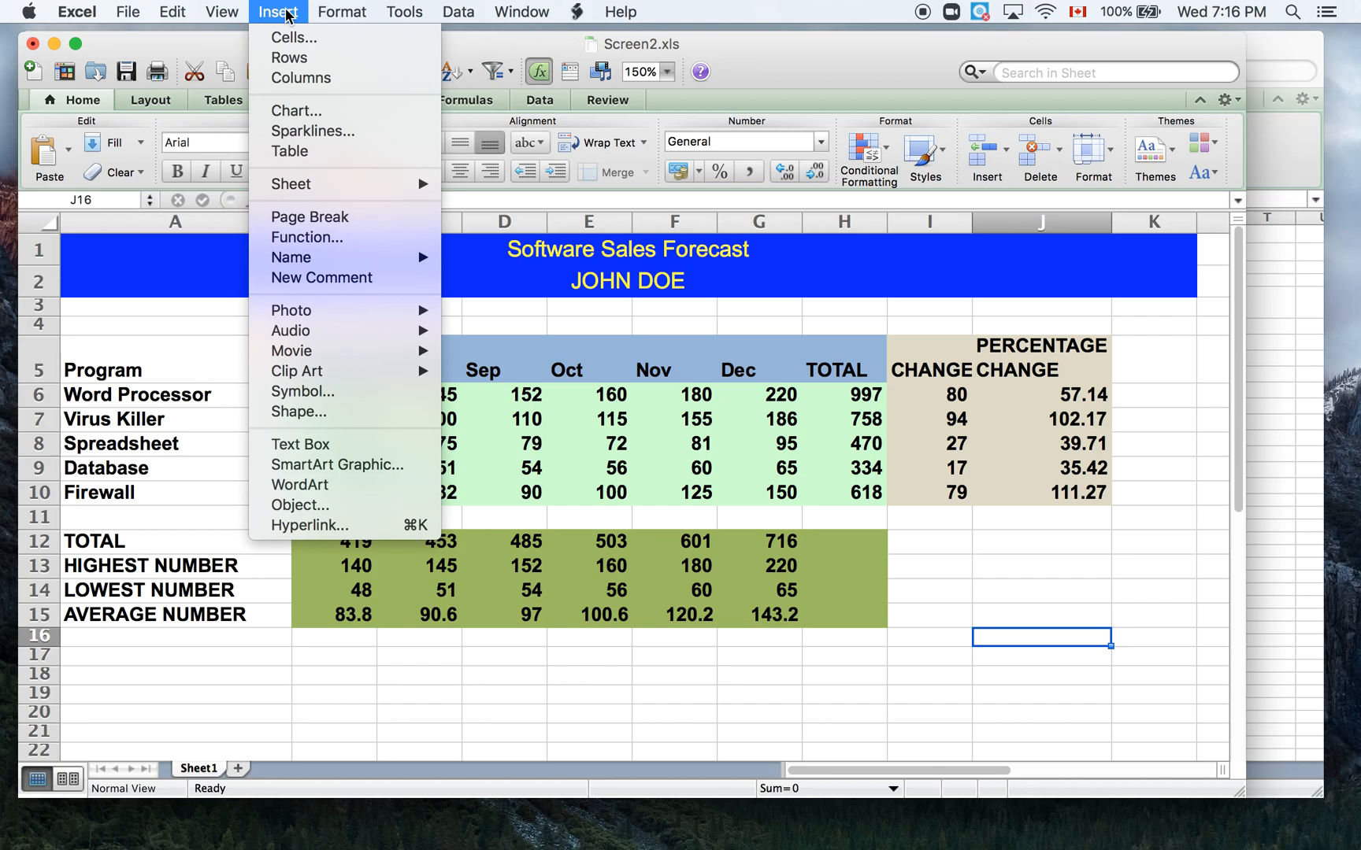
pyautogui.moveTo(329, 318)
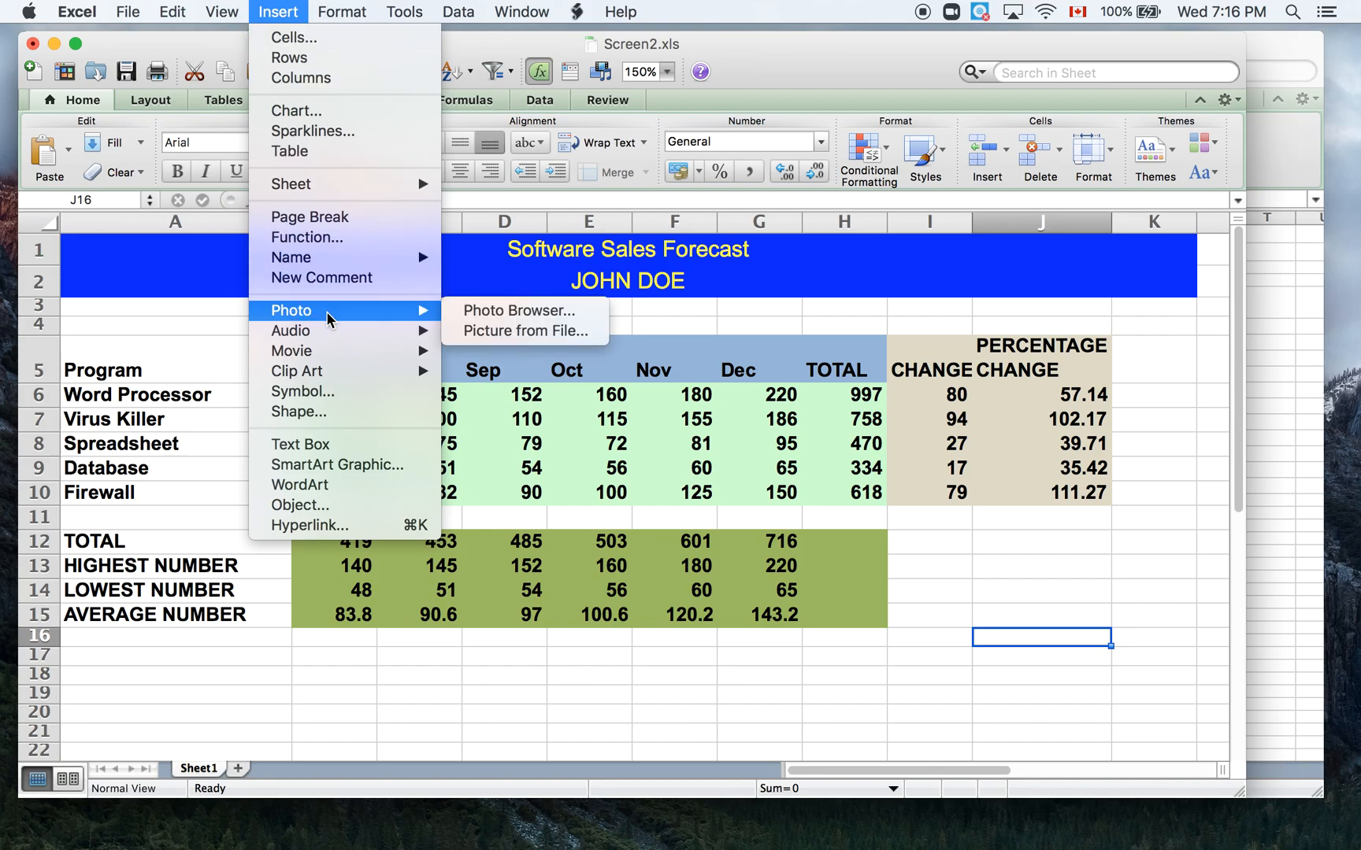
pyautogui.click(508, 334)
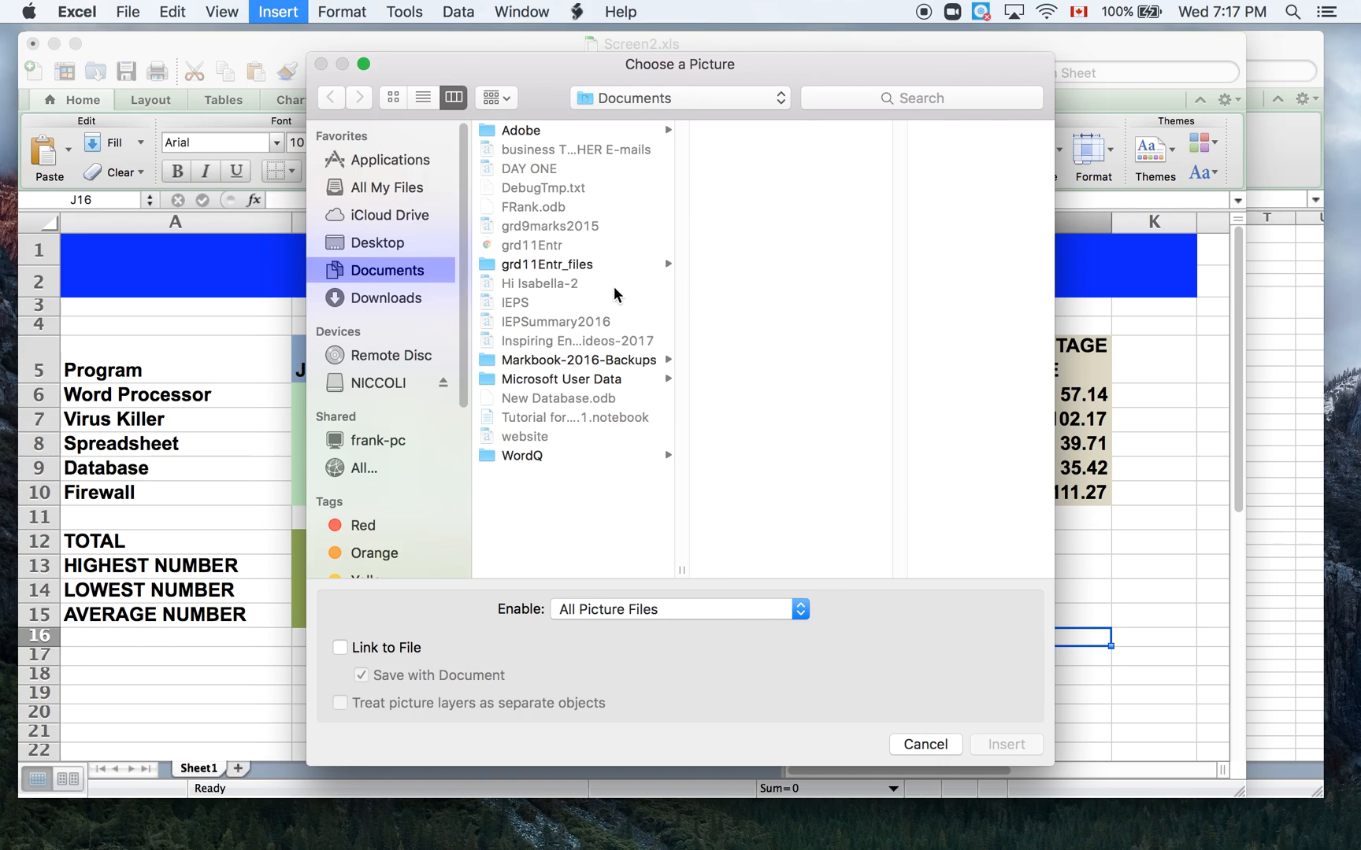
pyautogui.click(924, 745)
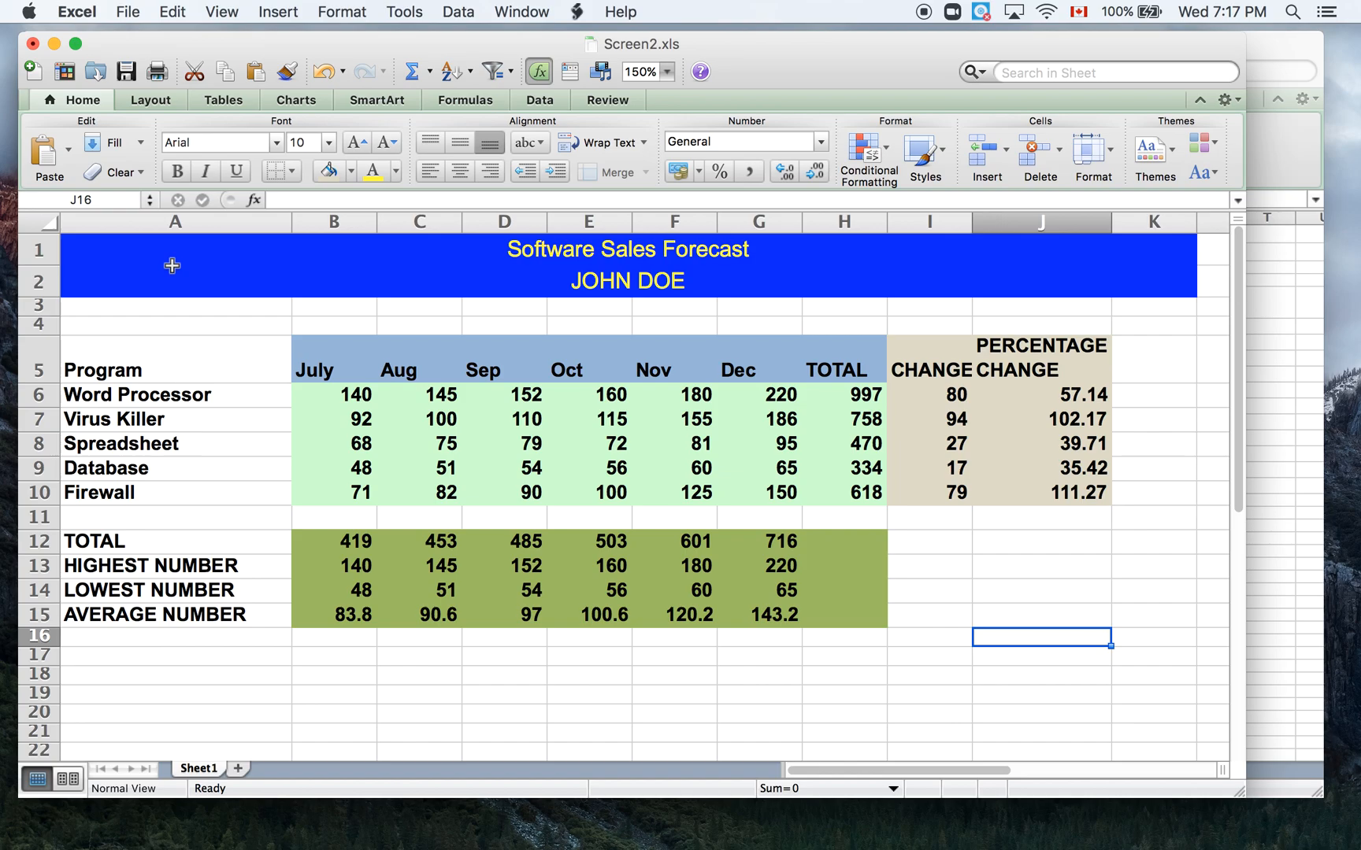
# Step: Save the formatted workbook under its existing file name
pyautogui.click(125, 73)
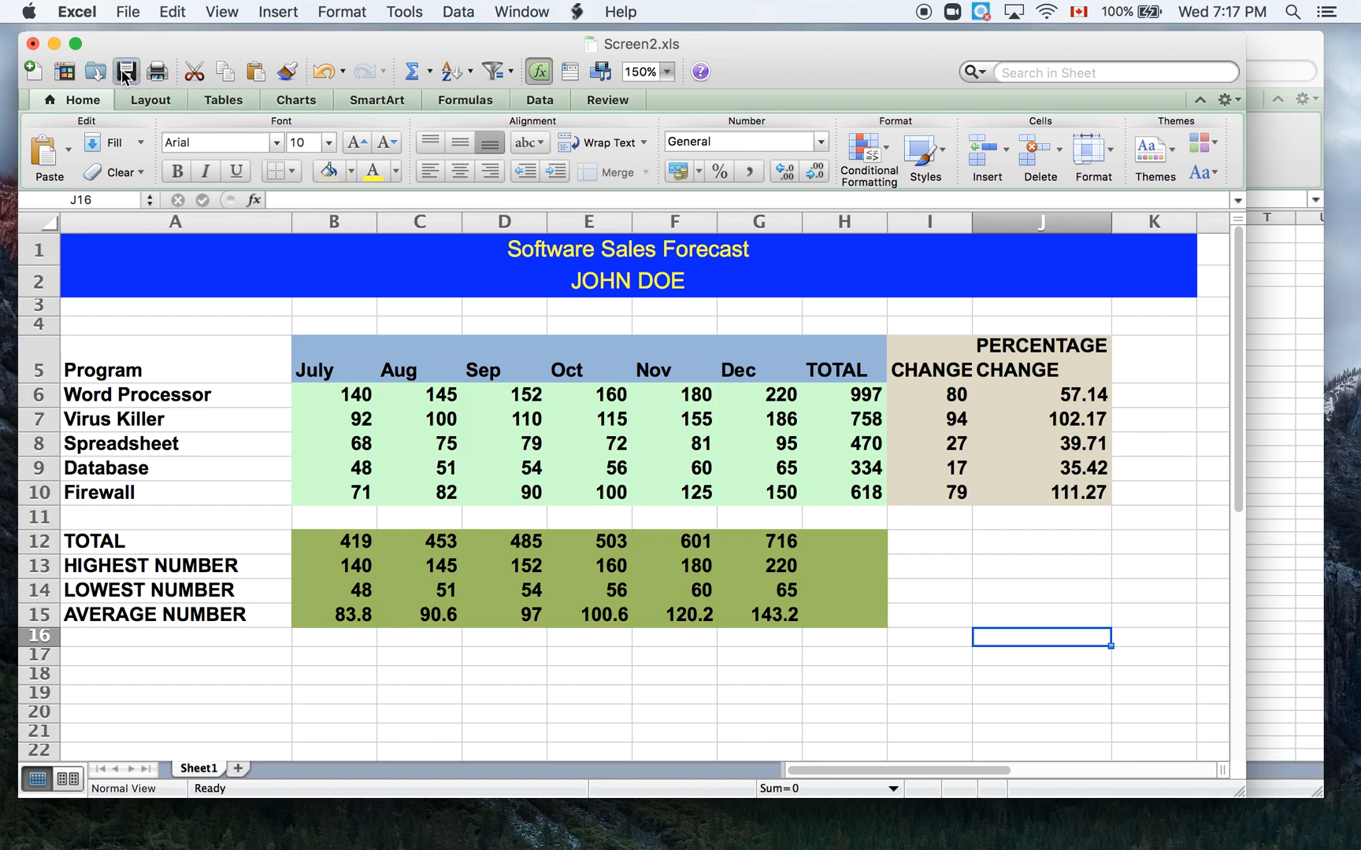